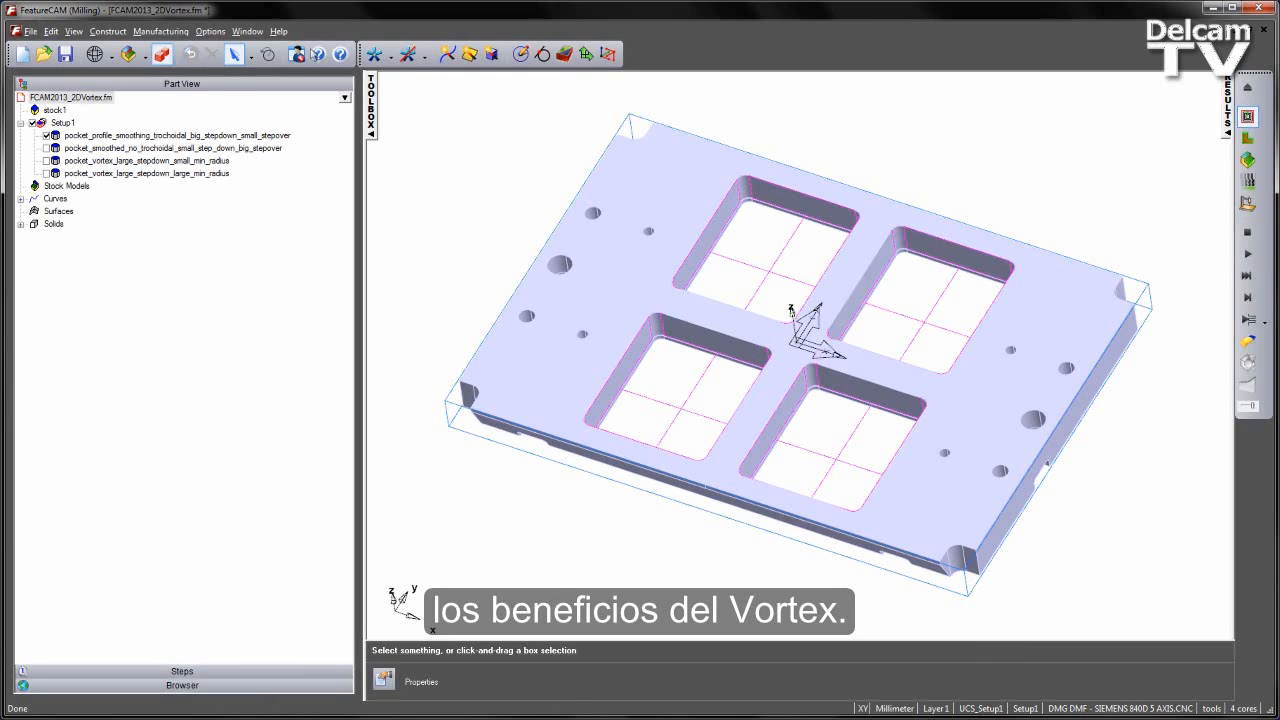
Step: Run the centerline simulation of pocket_profile_smoothing_trochoidal_big_stepdown_small_stepover and examine its toolpath from above
middle_drag(840, 366, 722, 319)
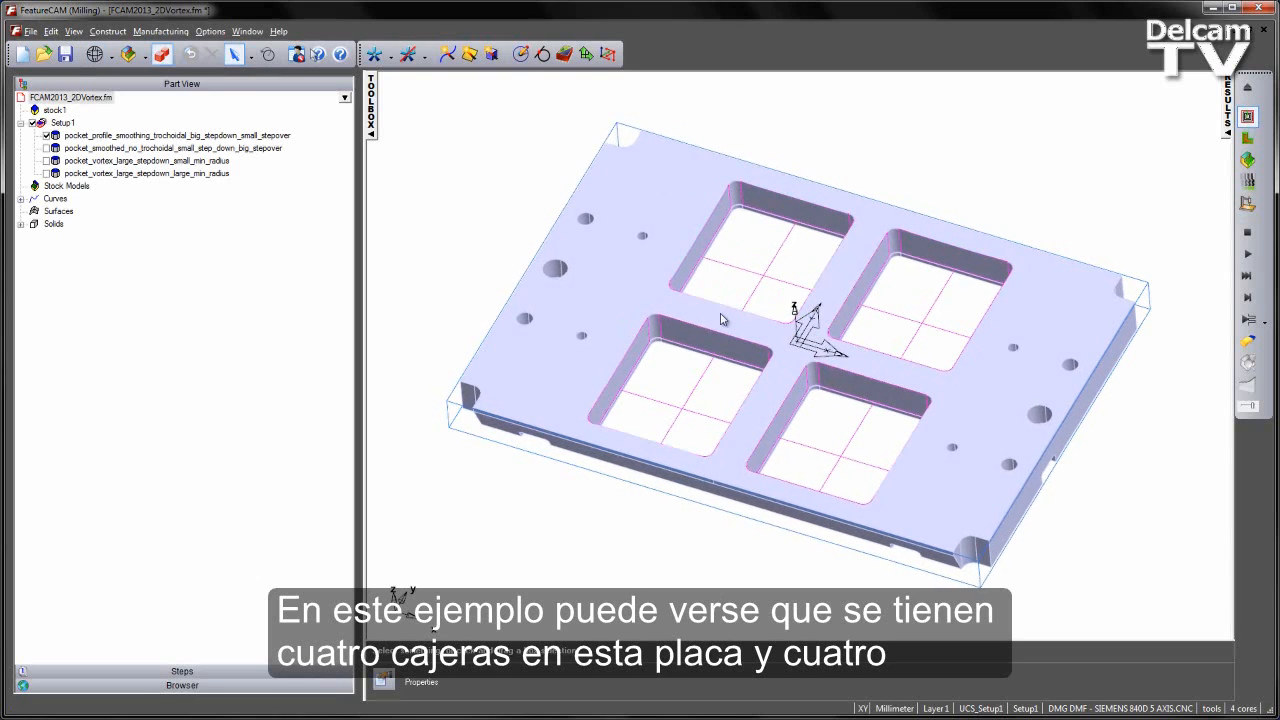
mouse_move(698, 212)
middle_down()
mouse_move(740, 380)
mouse_move(663, 443)
mouse_move(960, 566)
mouse_move(741, 393)
middle_up()
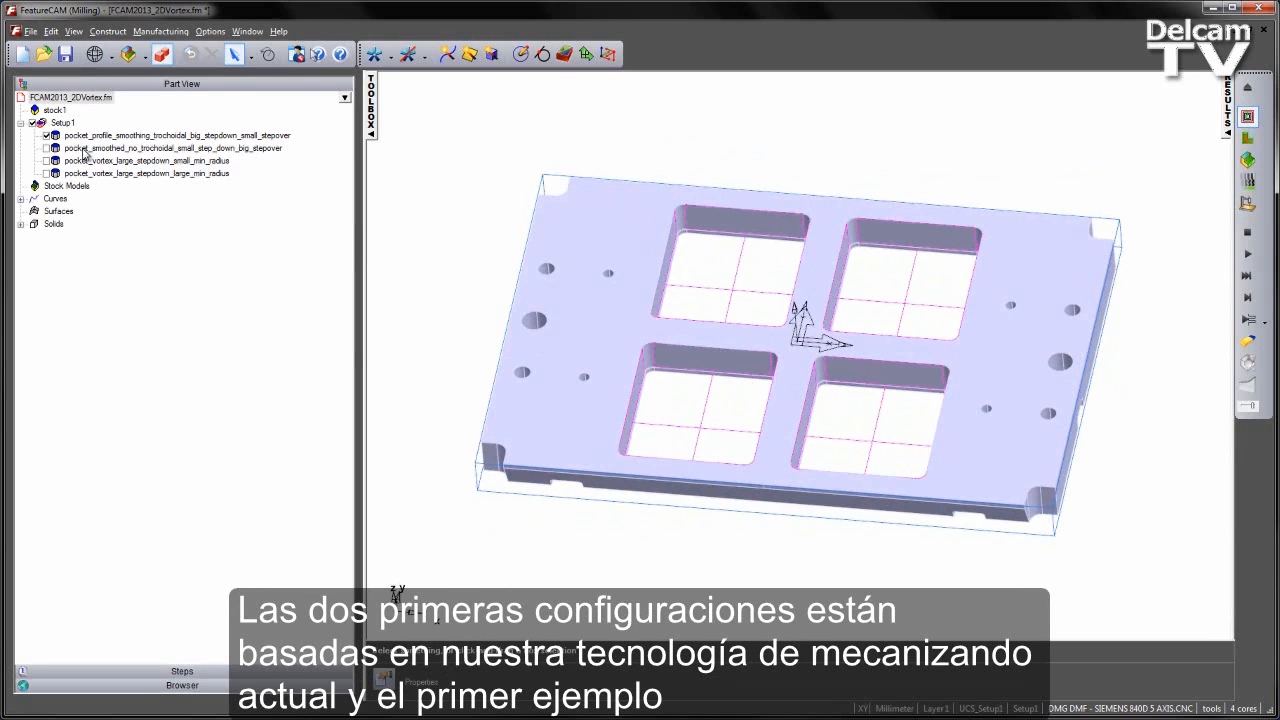
middle_drag(813, 471, 690, 475)
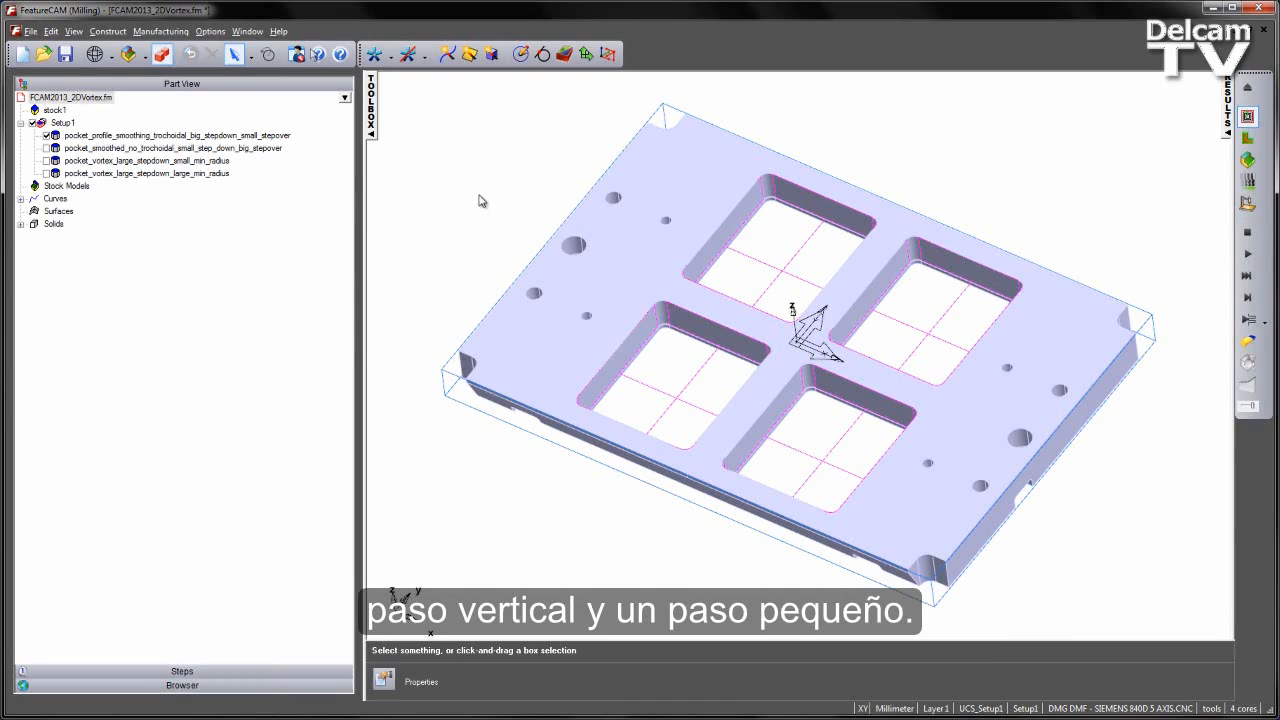
click(1248, 180)
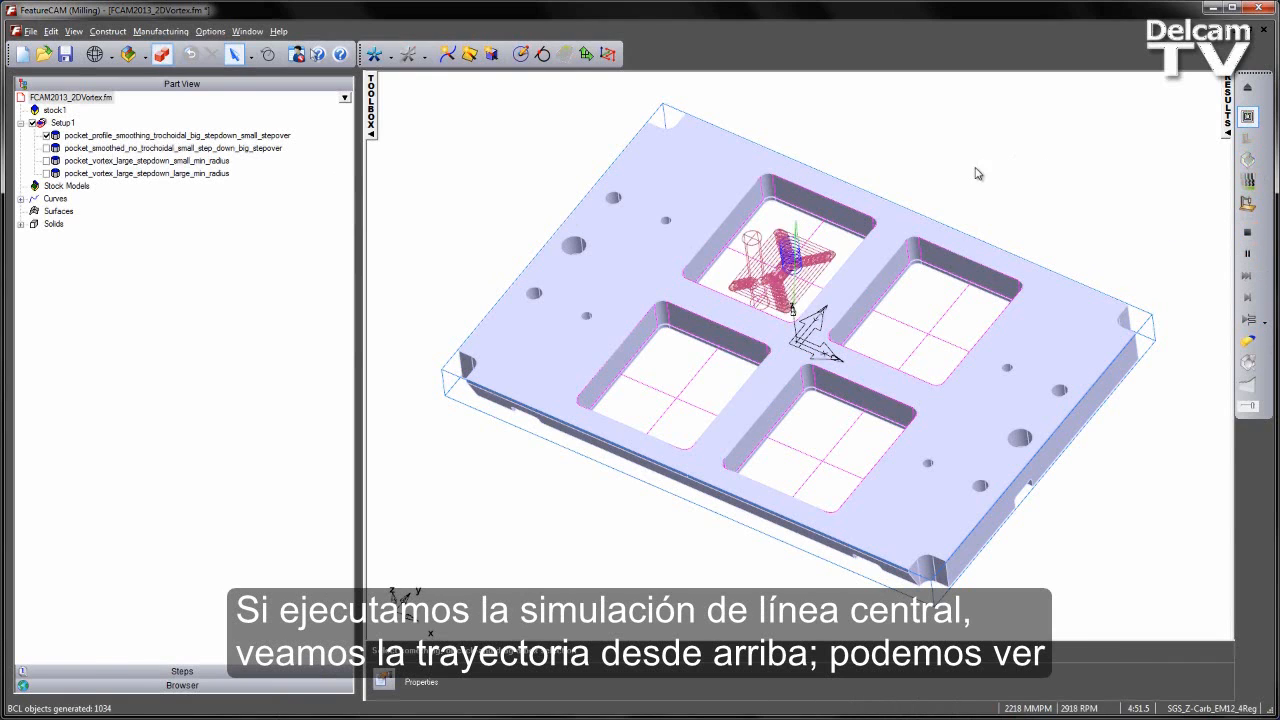
key(ctrl+t)
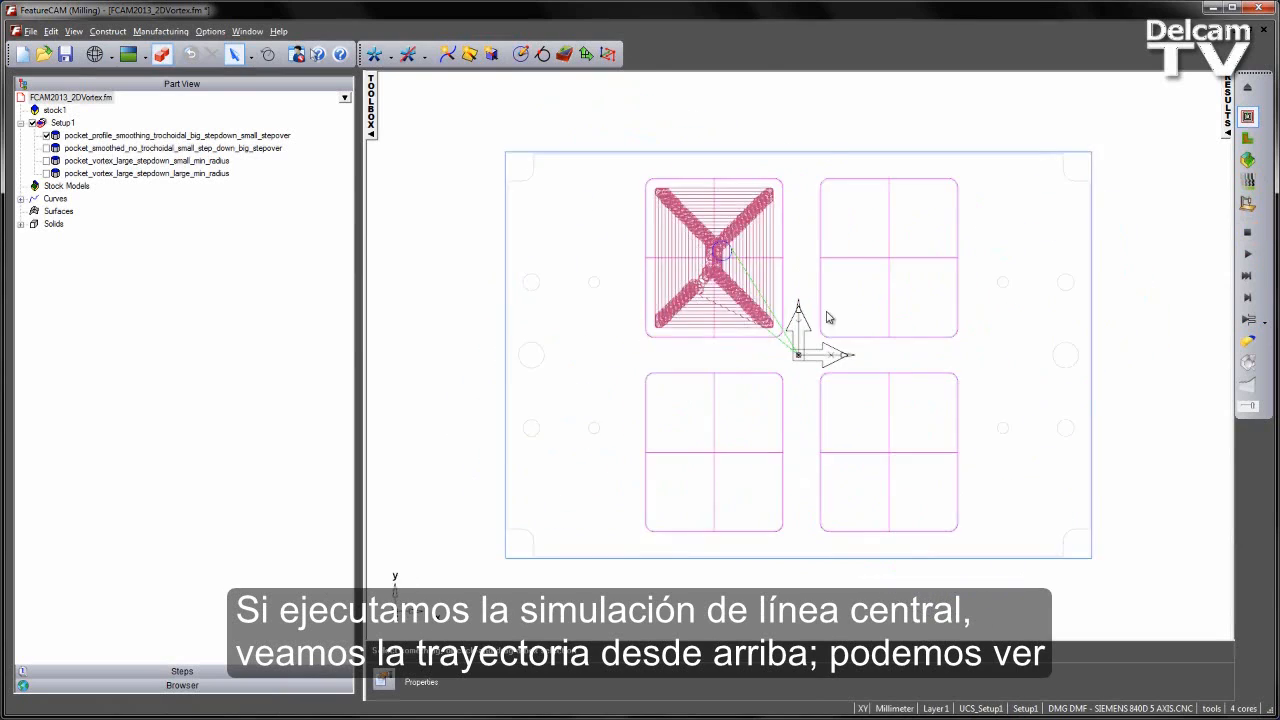
scroll(714, 309, up, 8)
middle_drag(775, 334, 809, 371)
scroll(797, 390, down, 2)
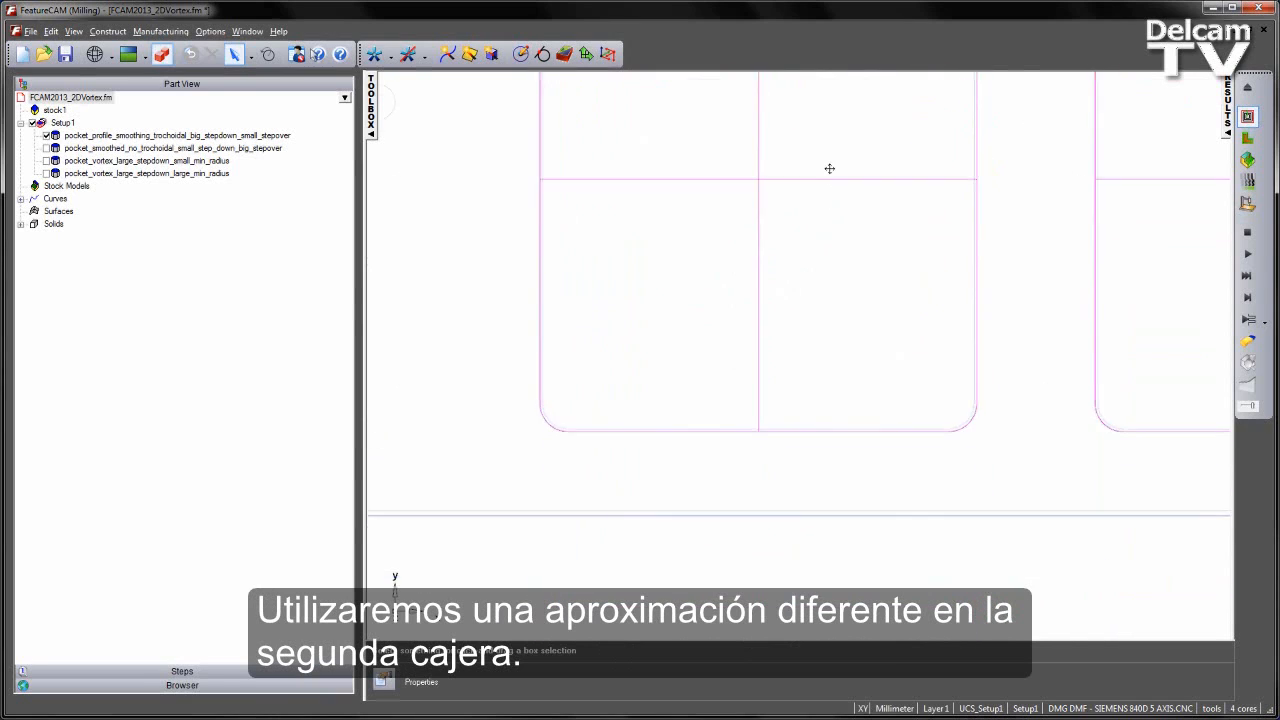
Step: Activate only pocket_smoothed_no_trochoidal_small_step_down_big_stepover instead of the first pocket, simulate it and examine its toolpath
middle_drag(829, 169, 829, 263)
click(46, 135)
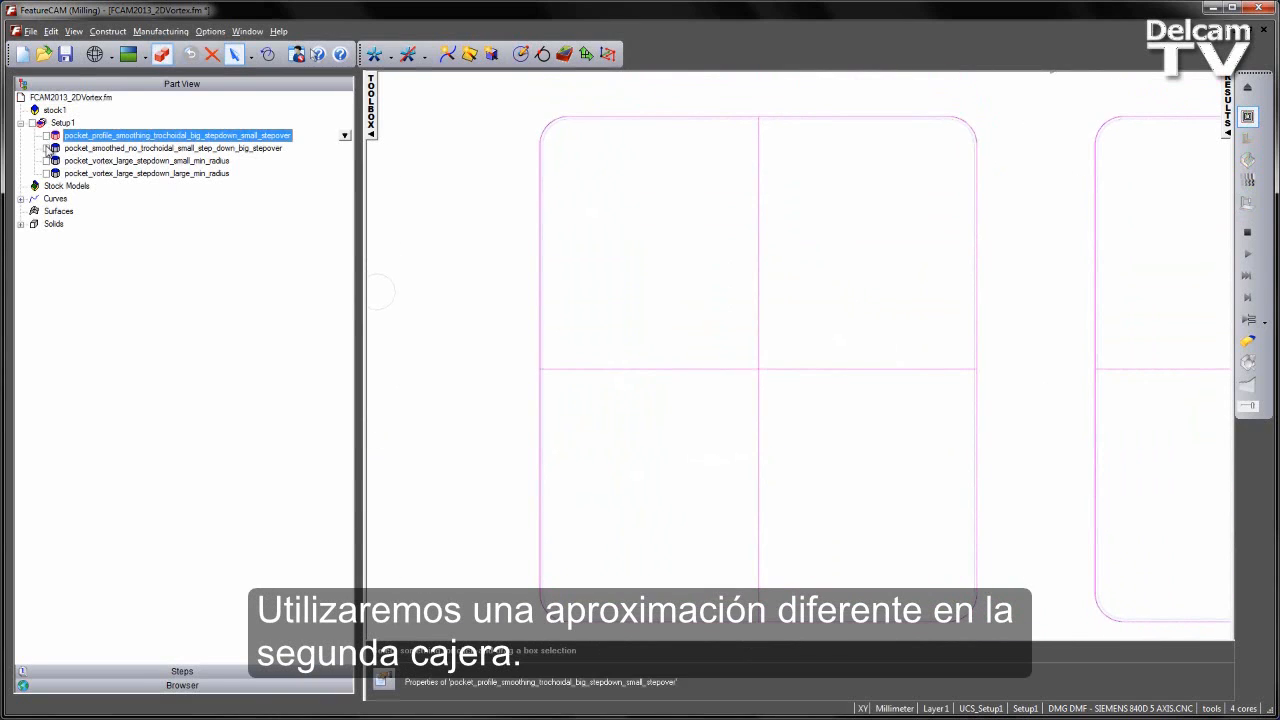
click(46, 148)
click(1247, 254)
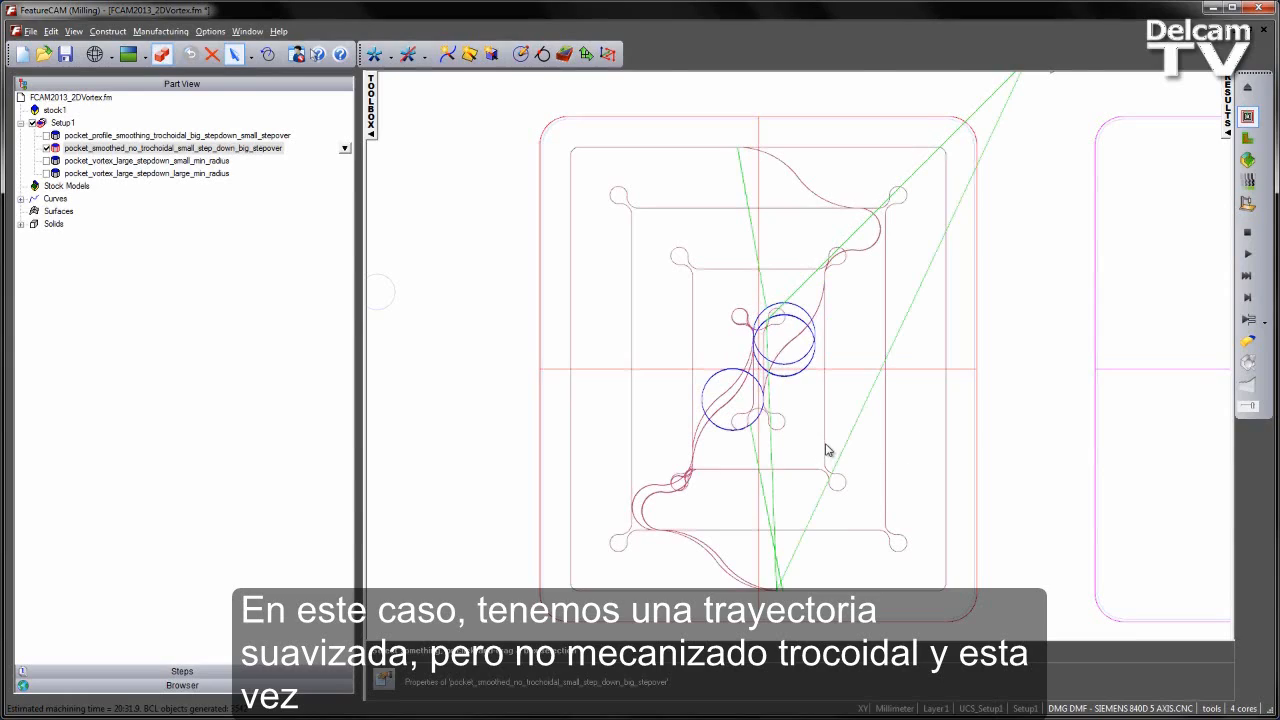
middle_drag(673, 495, 562, 320)
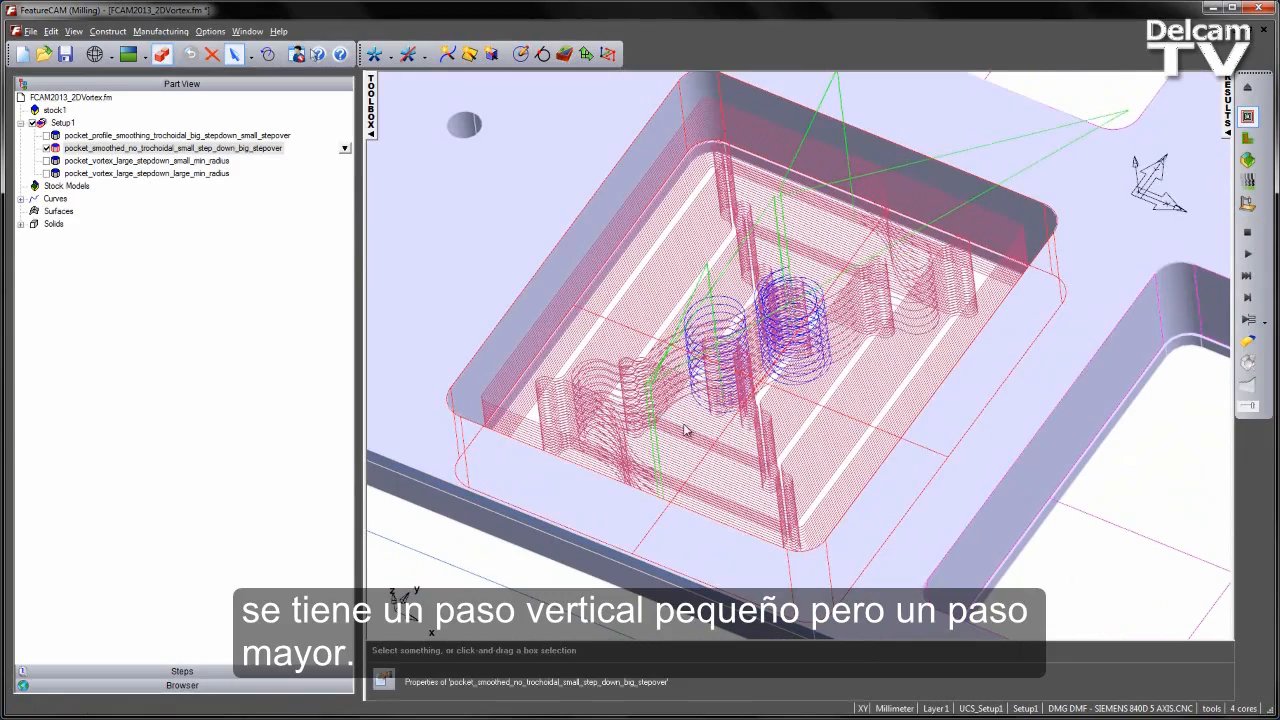
middle_drag(862, 447, 602, 408)
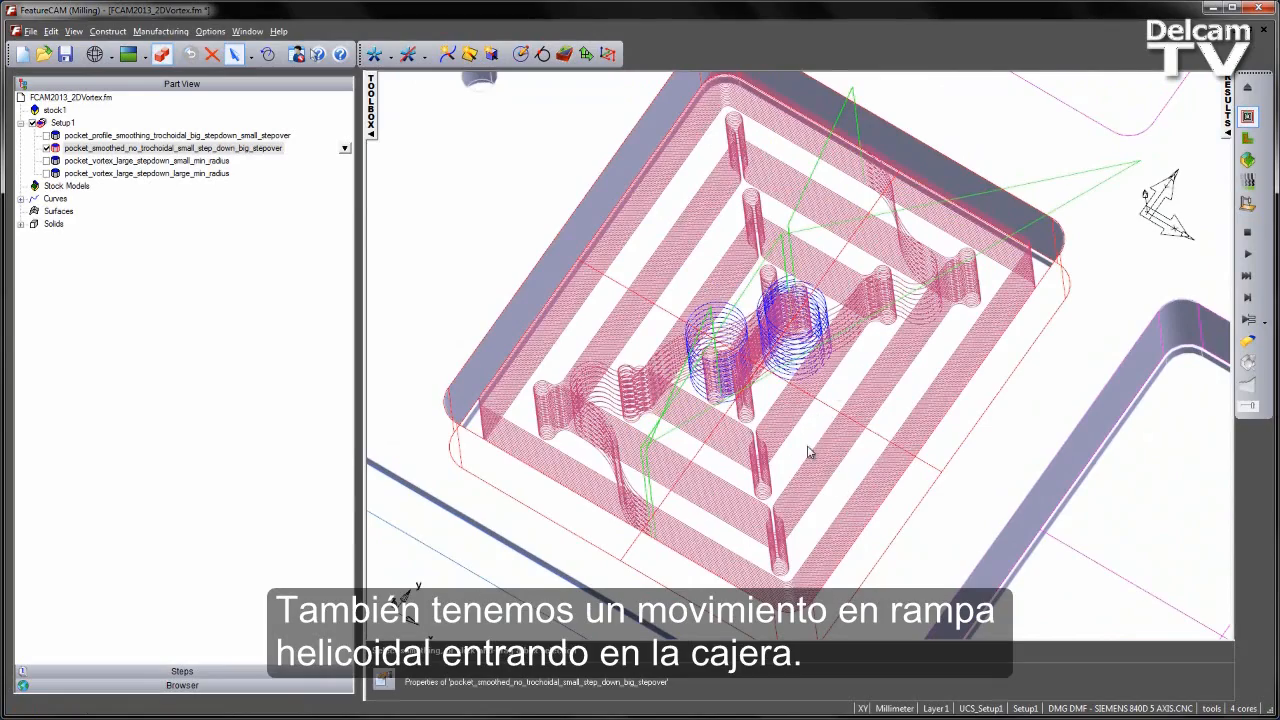
middle_drag(686, 445, 680, 415)
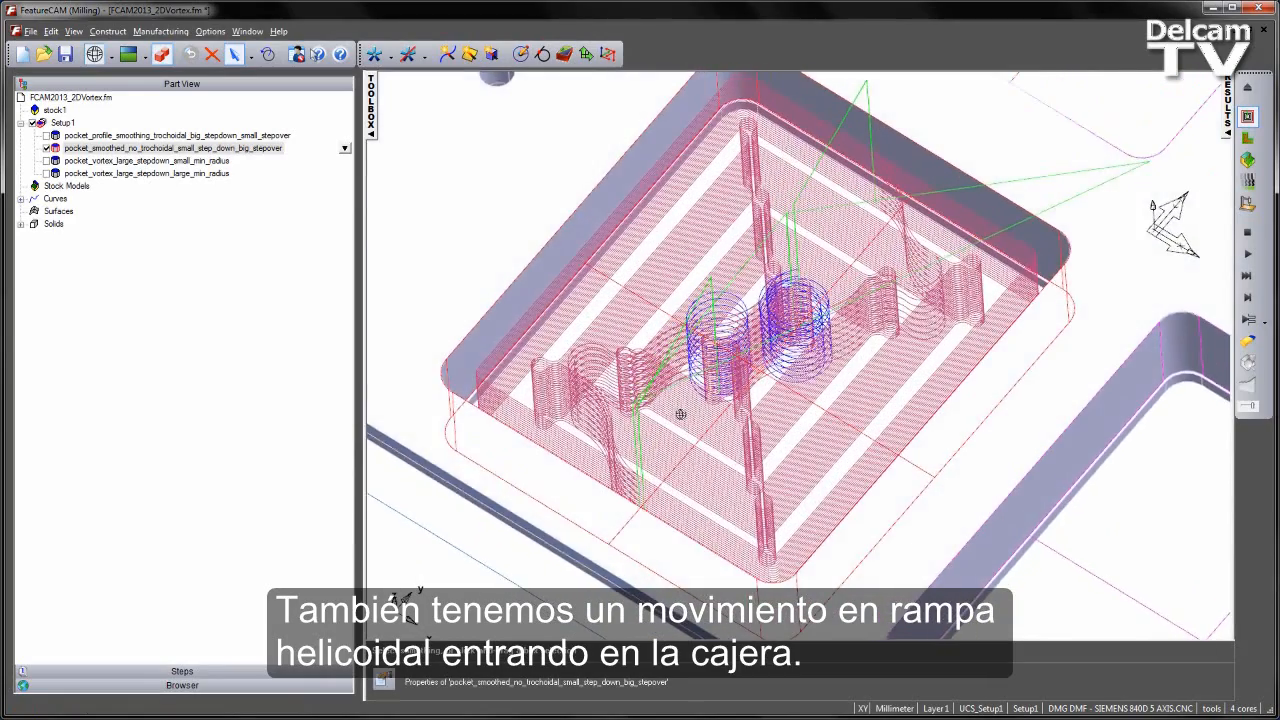
scroll(696, 352, down, 2)
scroll(692, 344, down, 1)
shift+middle_drag(677, 309, 623, 357)
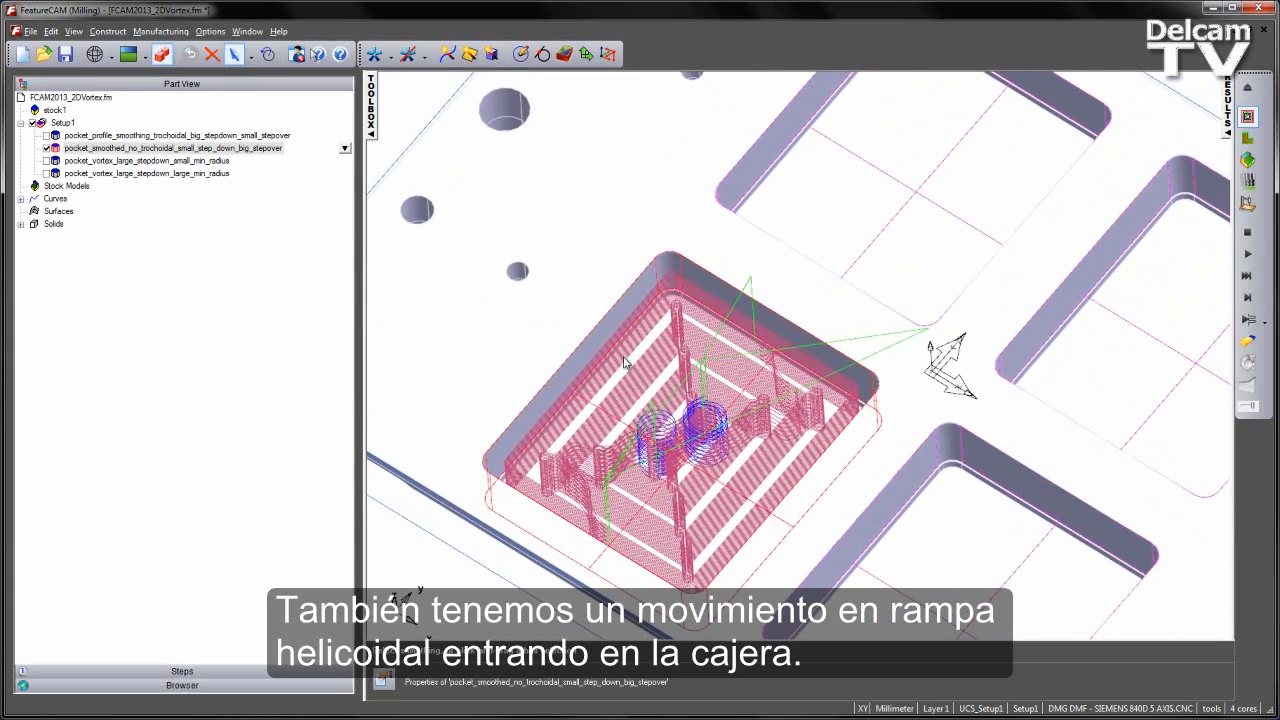
Step: Simulate the two non-Vortex pockets together and compare their machining times in the manufacturing operation details
click(45, 135)
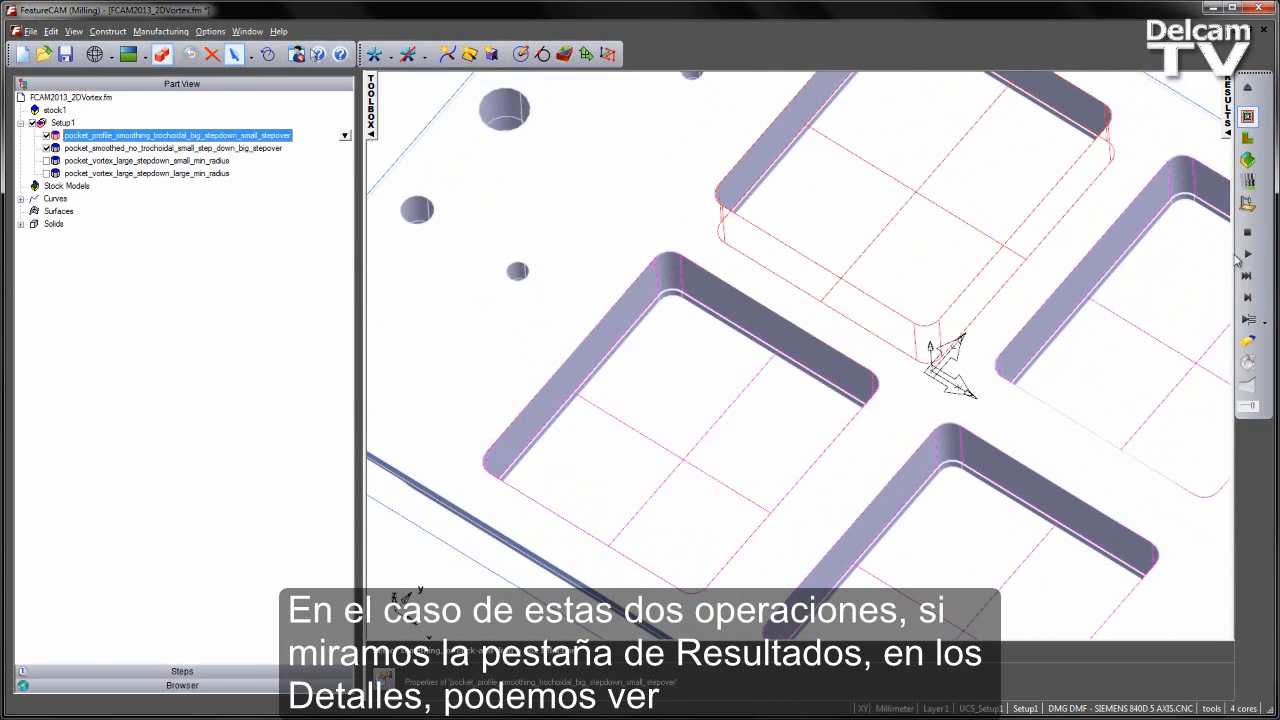
click(1247, 253)
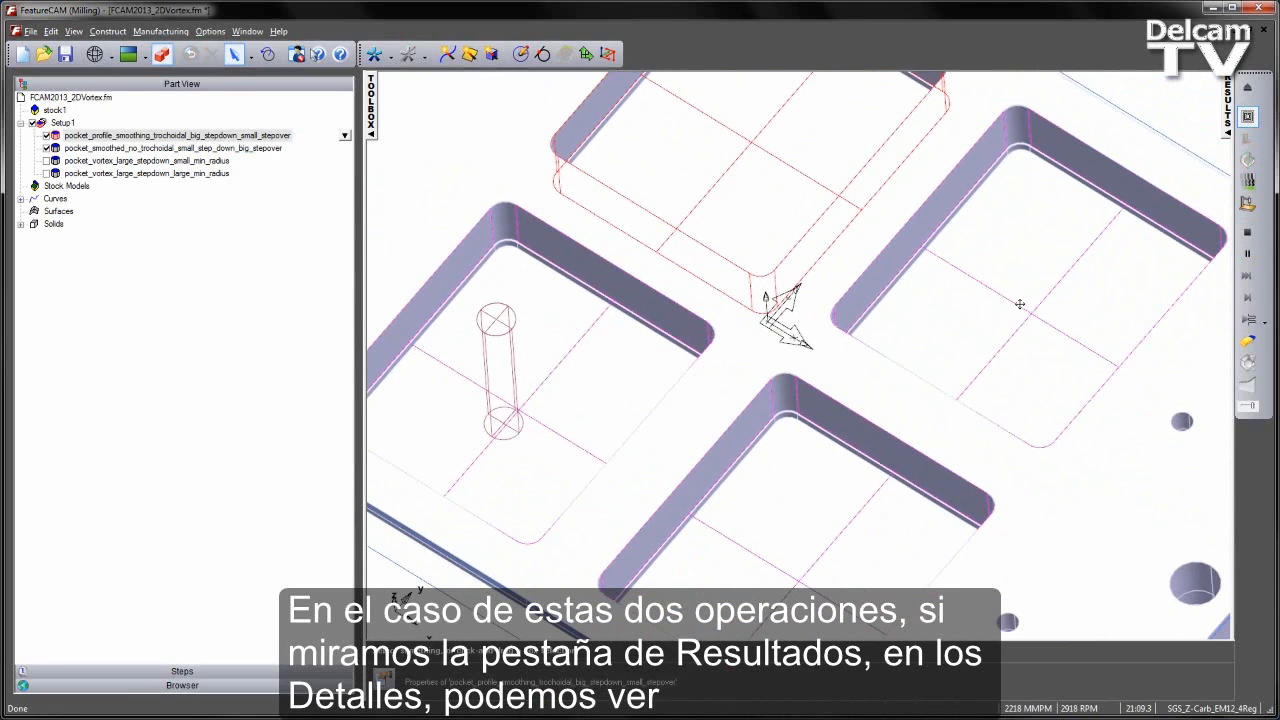
click(1238, 116)
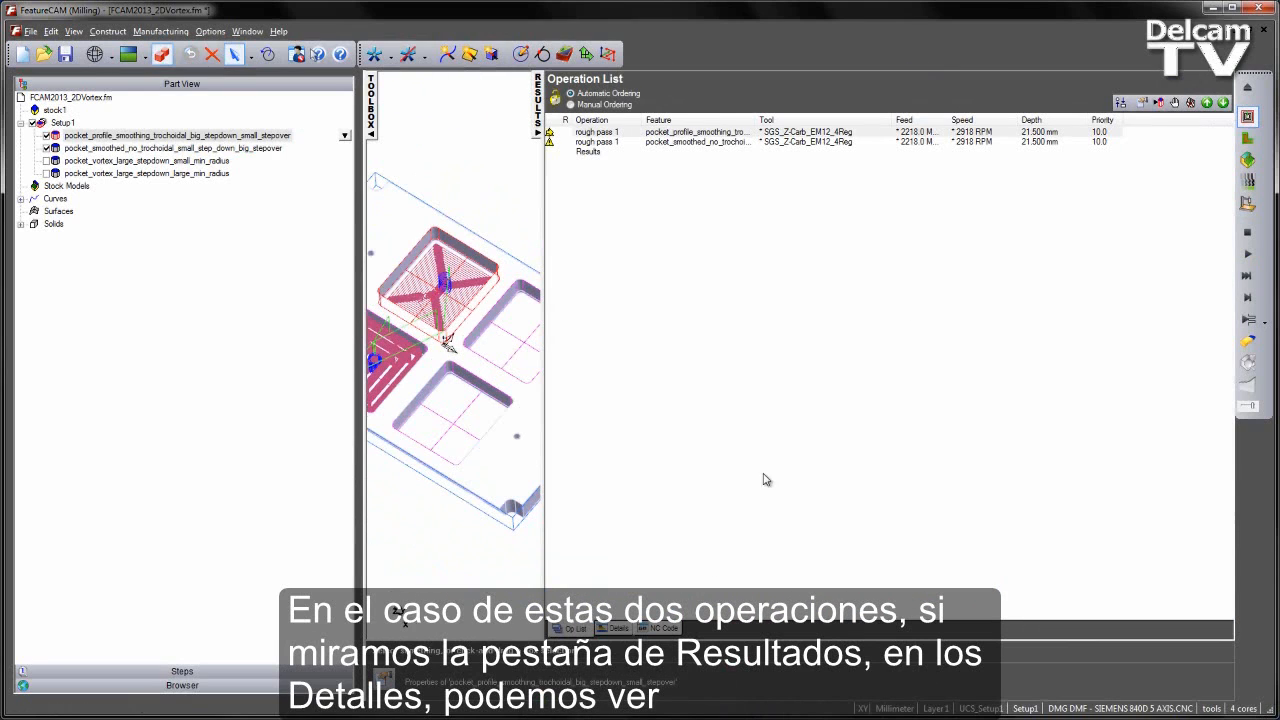
click(616, 629)
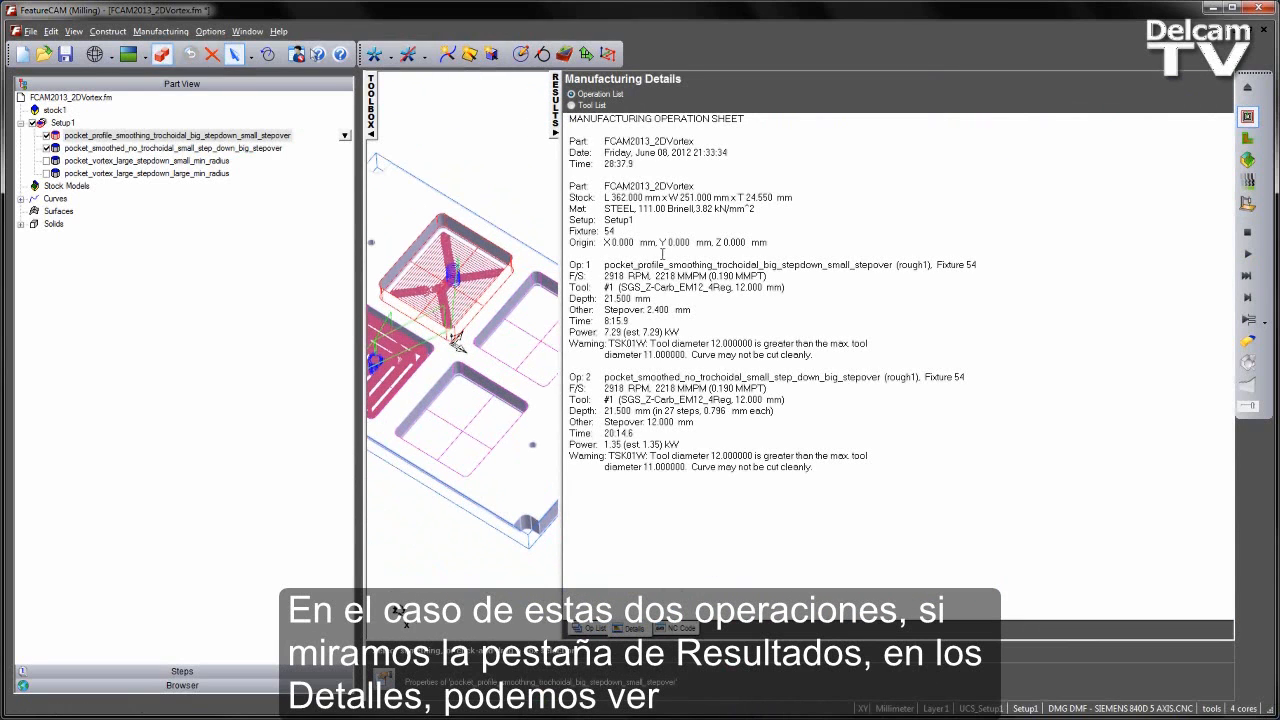
drag(644, 320, 569, 321)
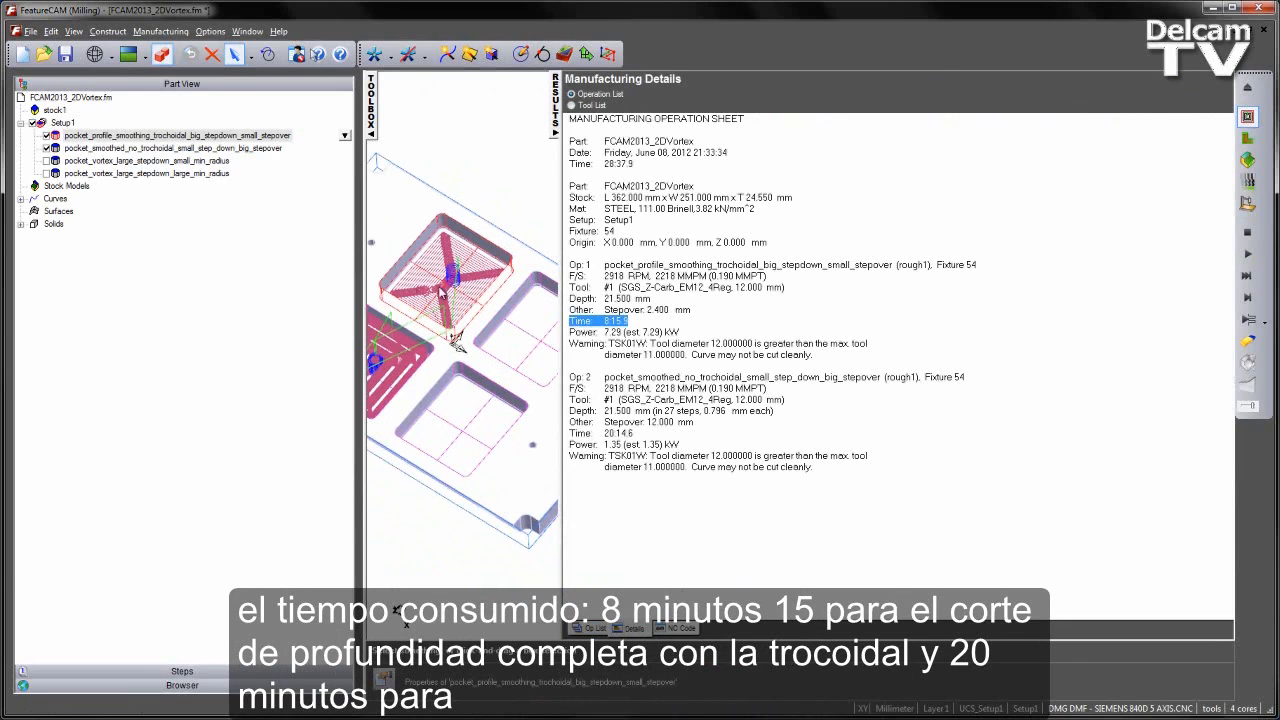
drag(634, 432, 570, 436)
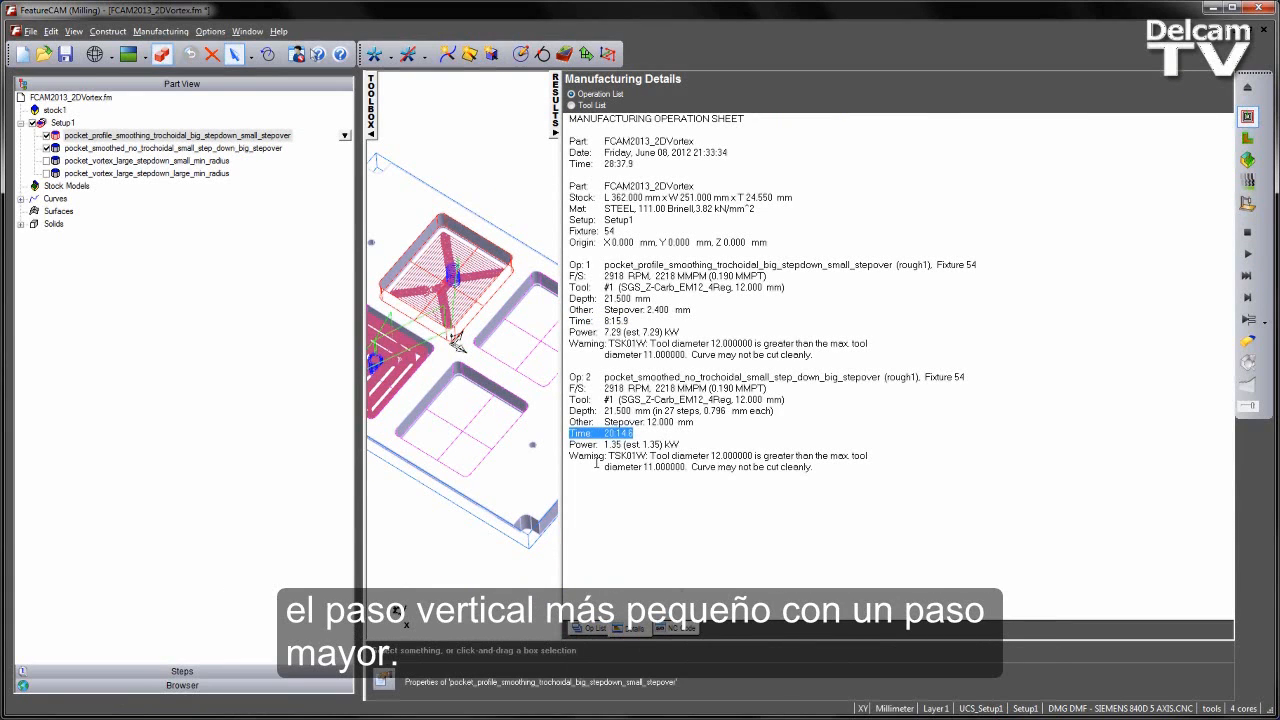
click(555, 124)
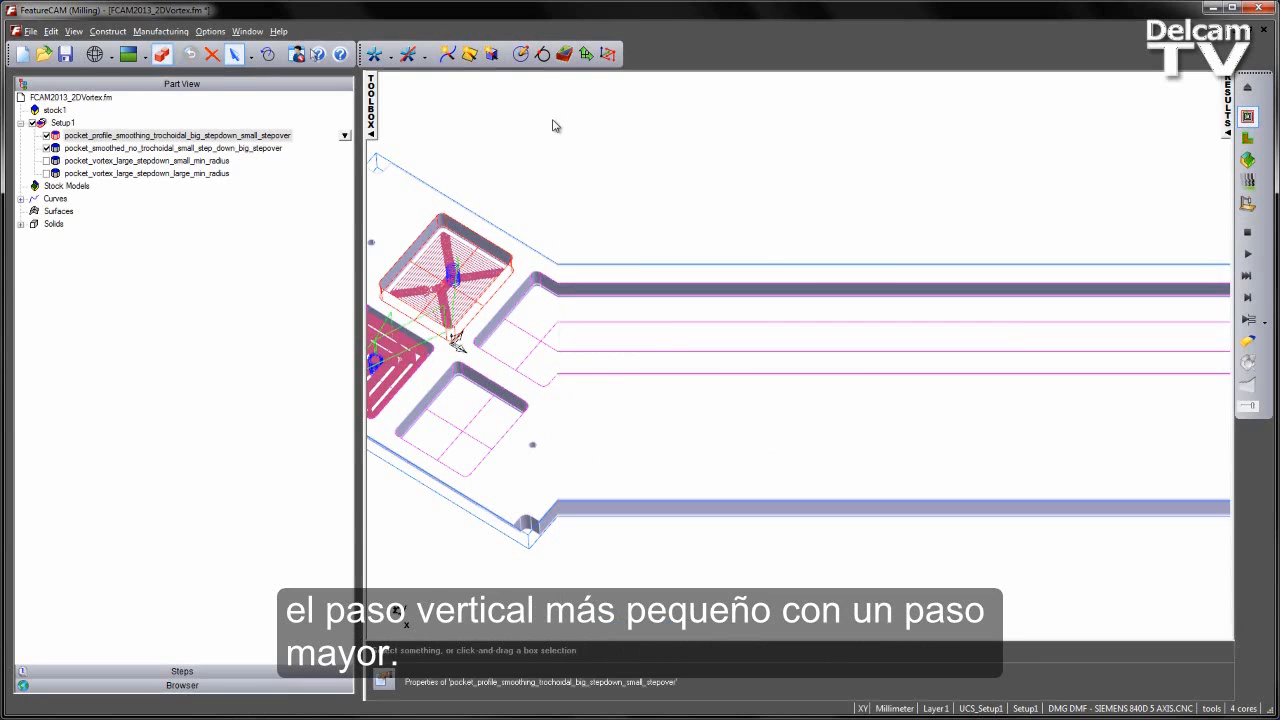
Step: Exclude the profile-smoothing trochoidal pocket and the smoothed non-trochoidal pocket from machining
scroll(800, 336, down, 1)
middle_drag(730, 318, 726, 342)
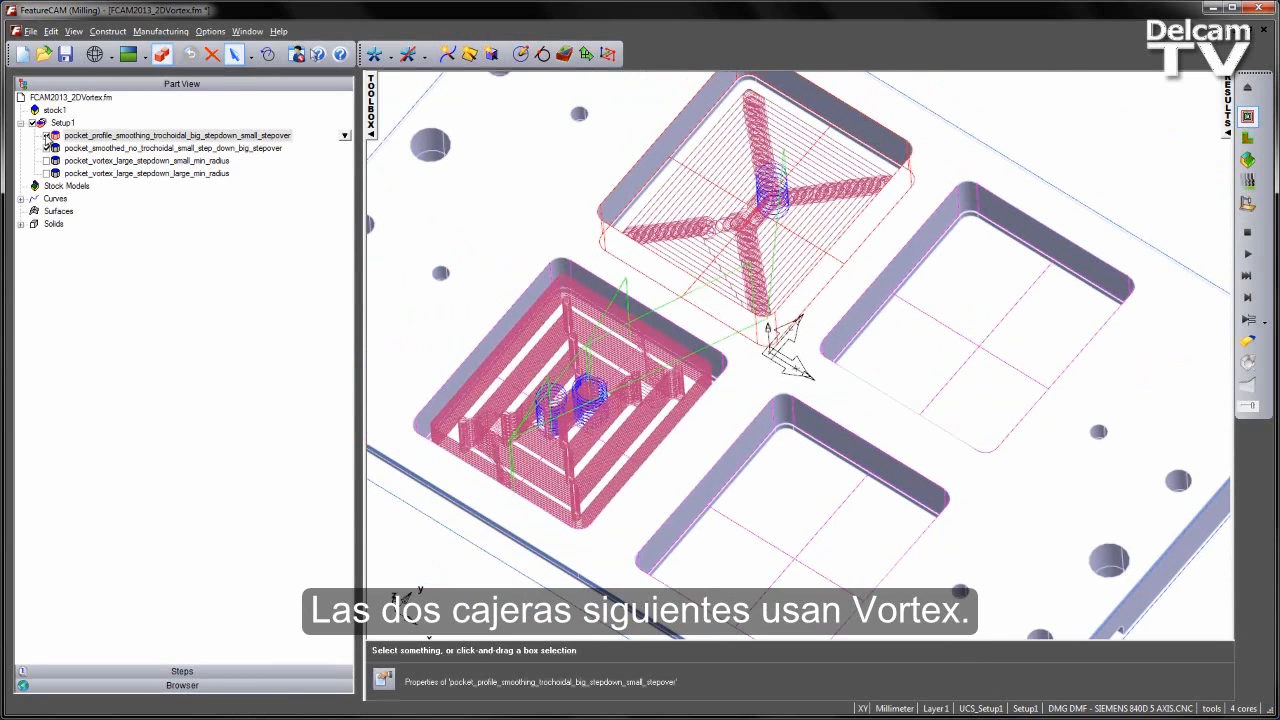
click(46, 135)
click(100, 148)
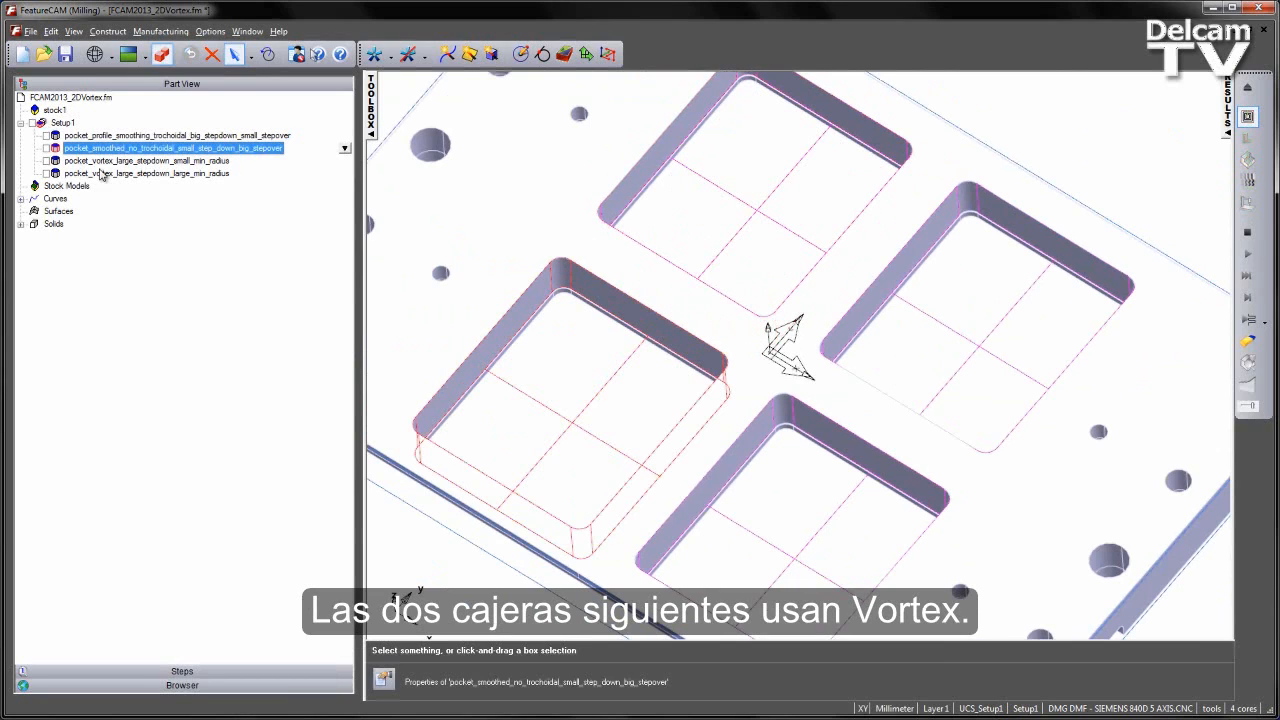
Step: Open the properties of pocket_vortex_large_stepdown_small_min_radius and check its stepover type and the available alternatives in the strategy settings
double_click(80, 161)
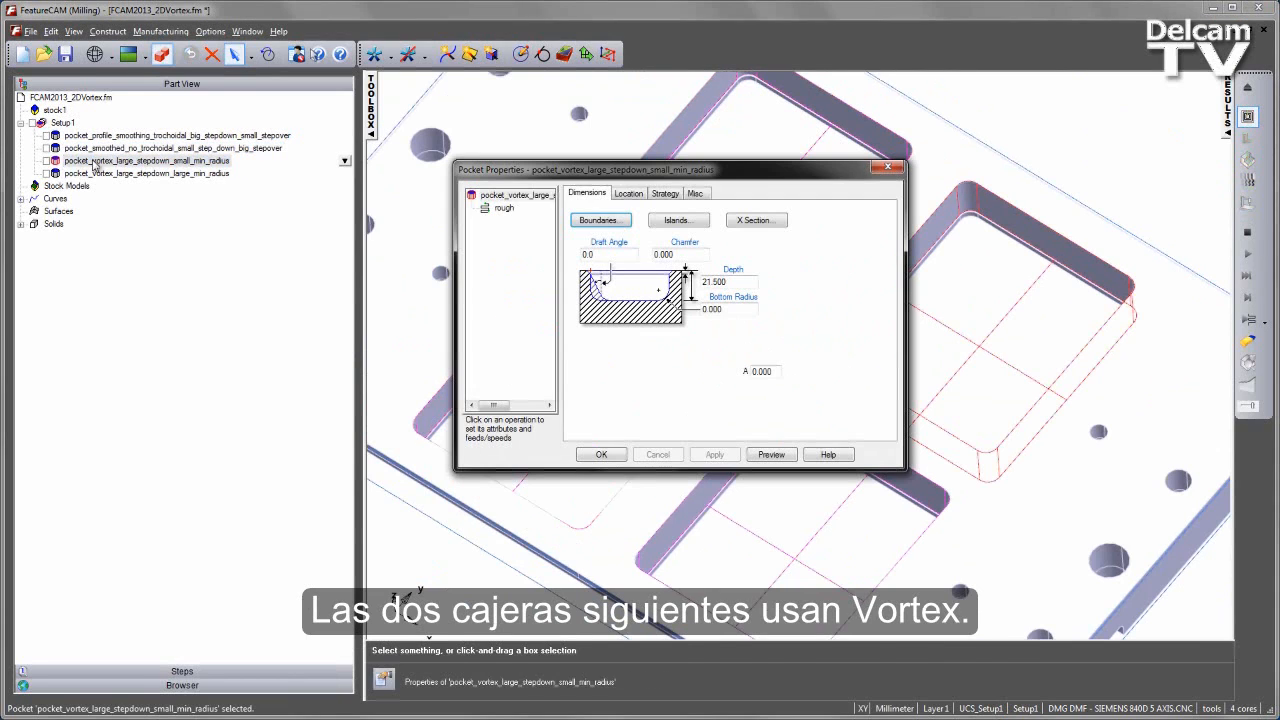
click(674, 194)
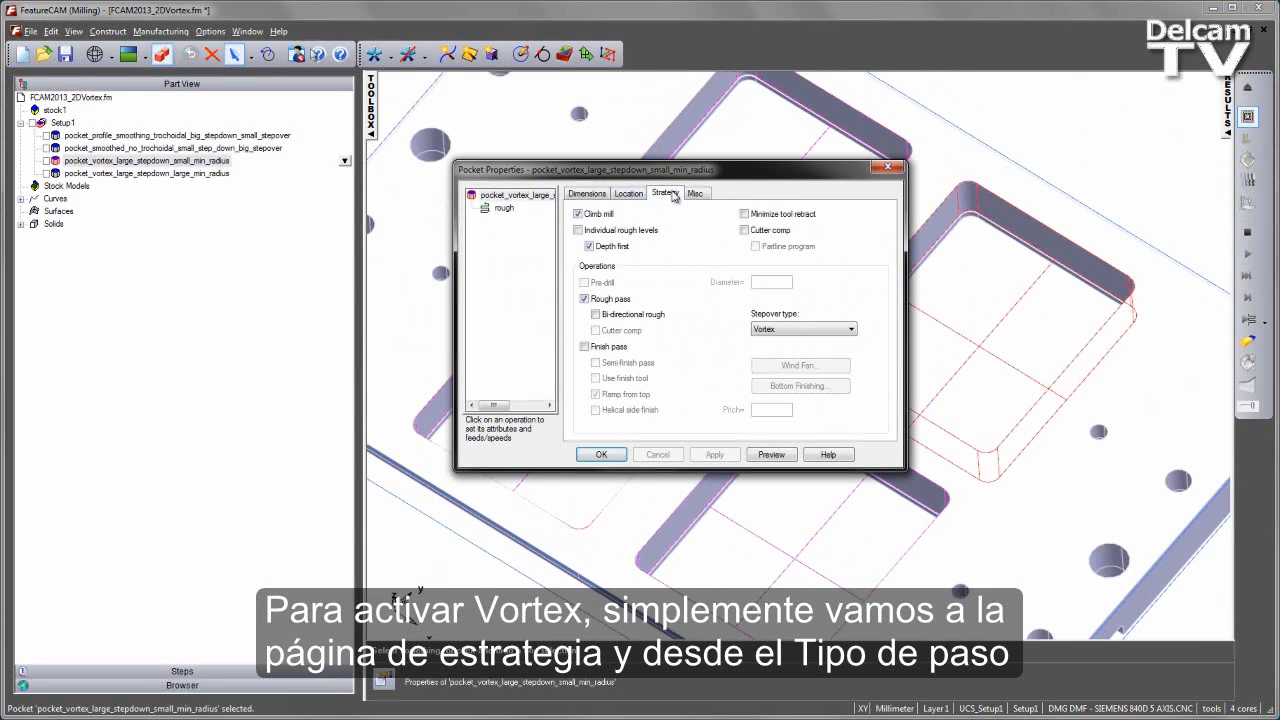
click(849, 330)
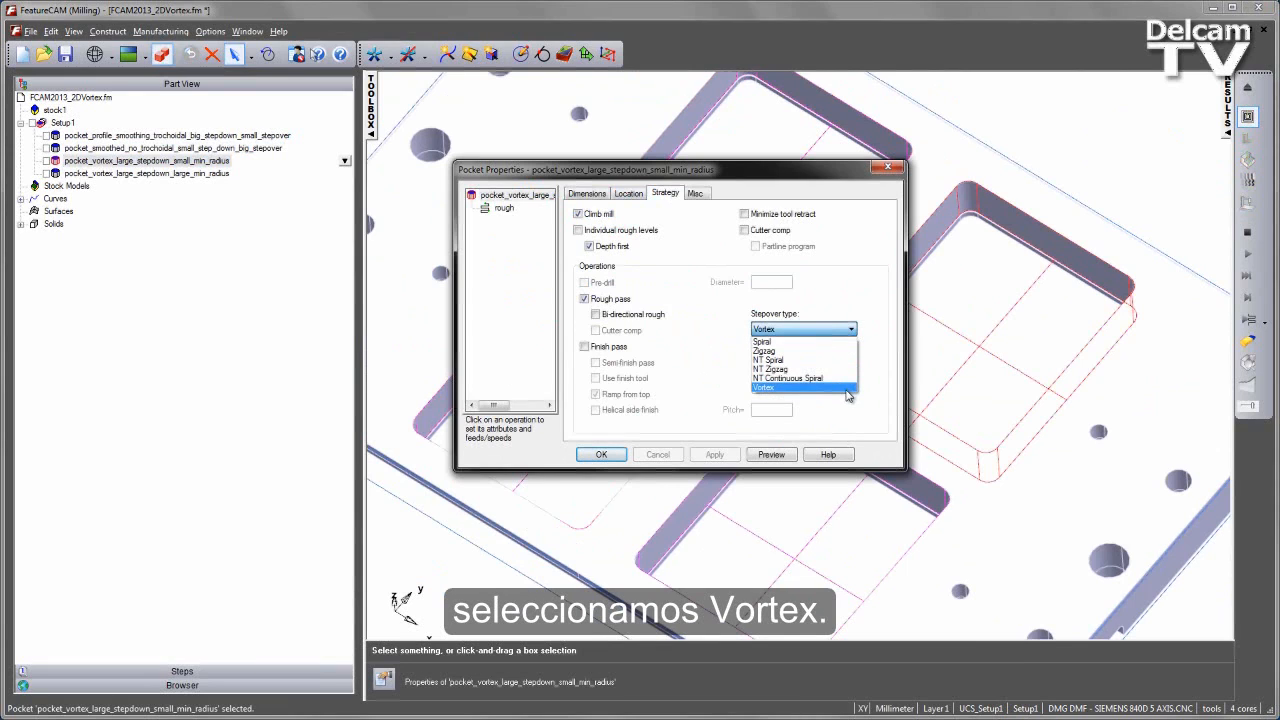
click(849, 274)
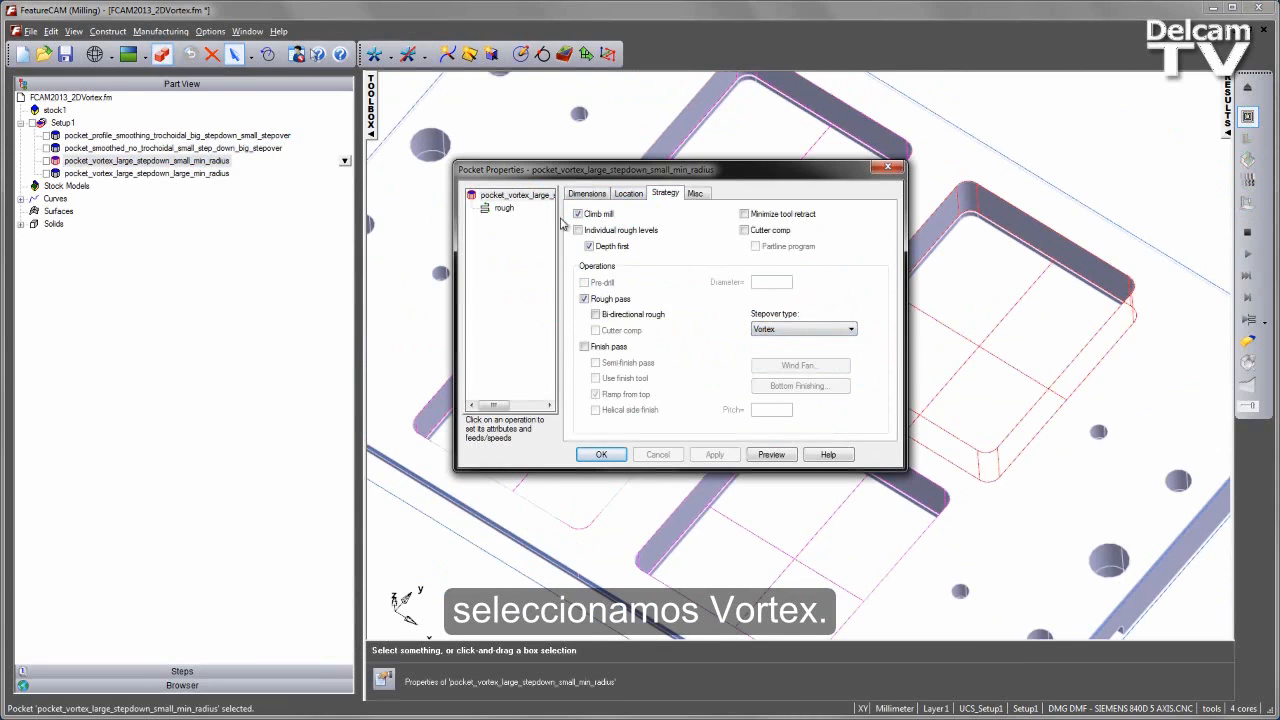
Step: Review the milling attributes and stepover settings of the Vortex pocket's rough operation and close its properties
click(504, 209)
click(682, 193)
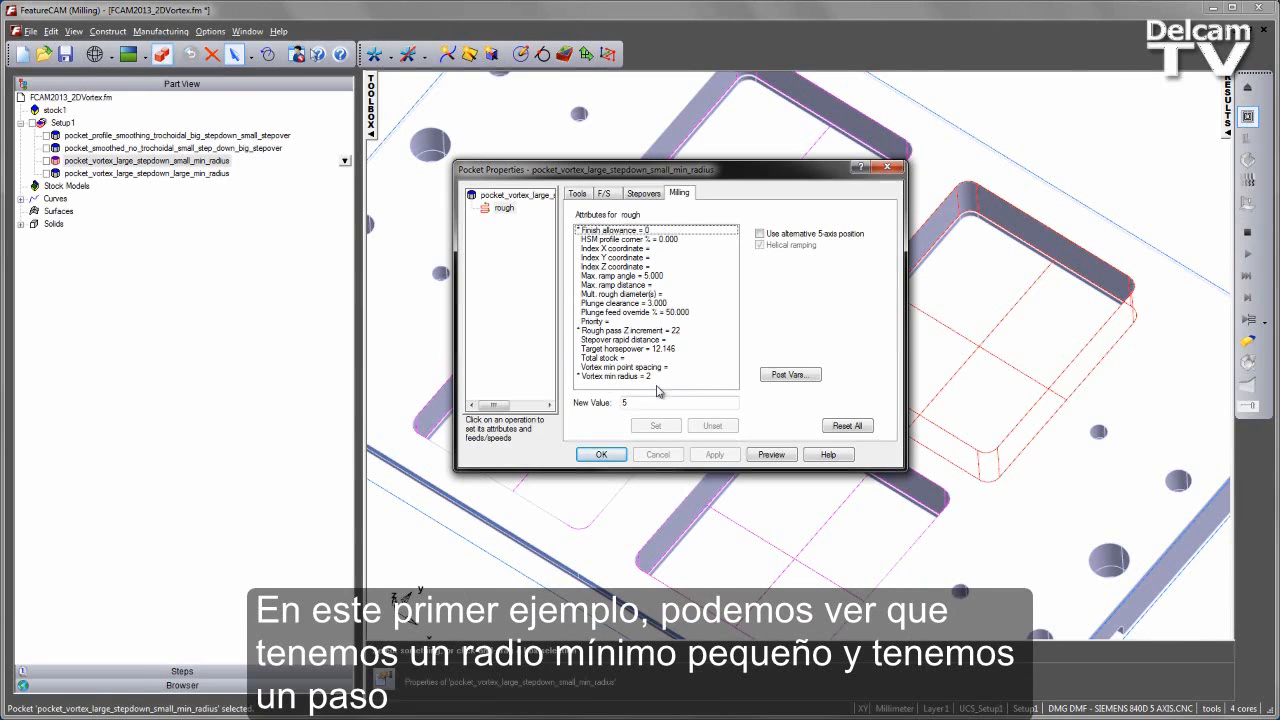
click(644, 193)
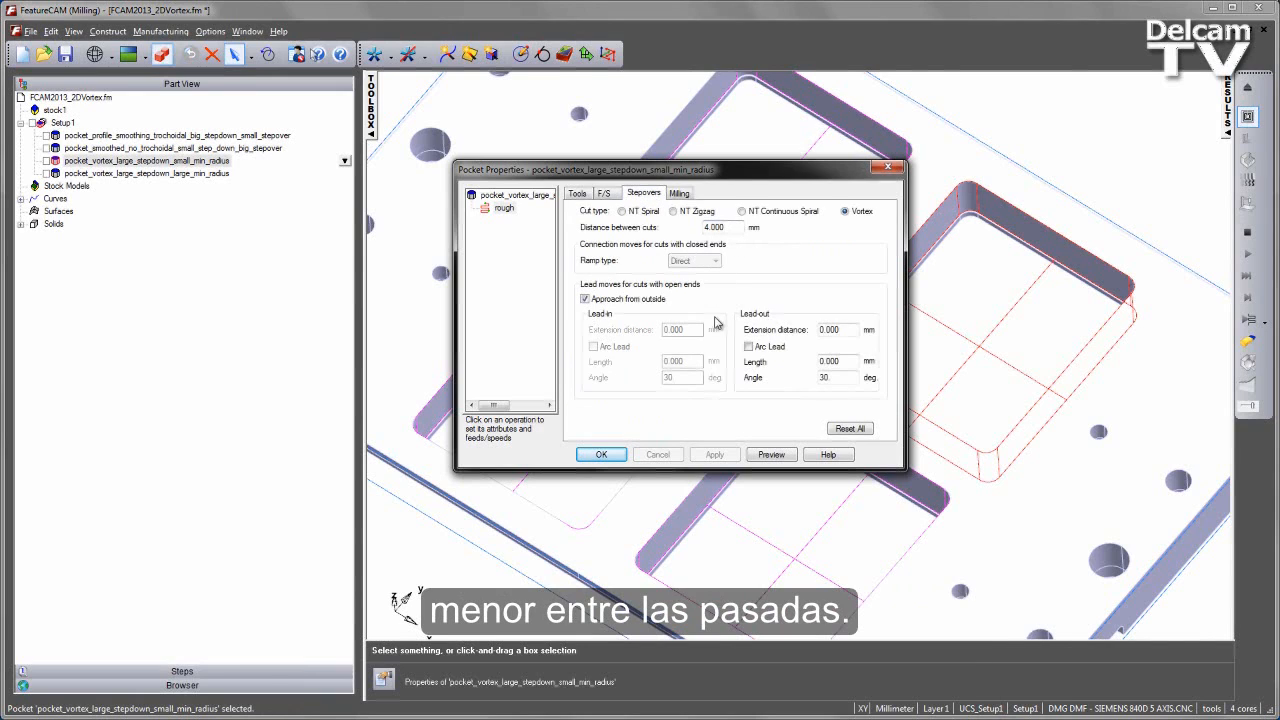
click(601, 455)
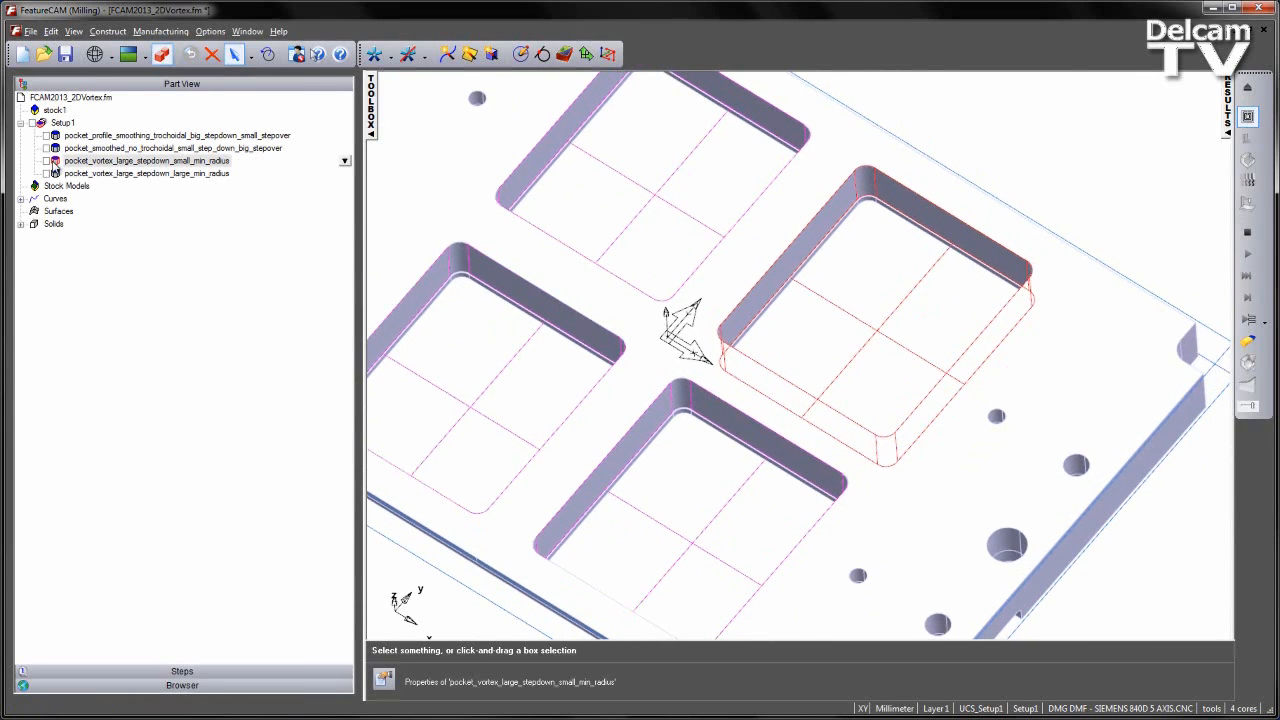
Step: Activate pocket_vortex_large_stepdown_small_min_radius, run its centerline simulation and examine the shape of the Vortex toolpath
click(47, 160)
click(1247, 254)
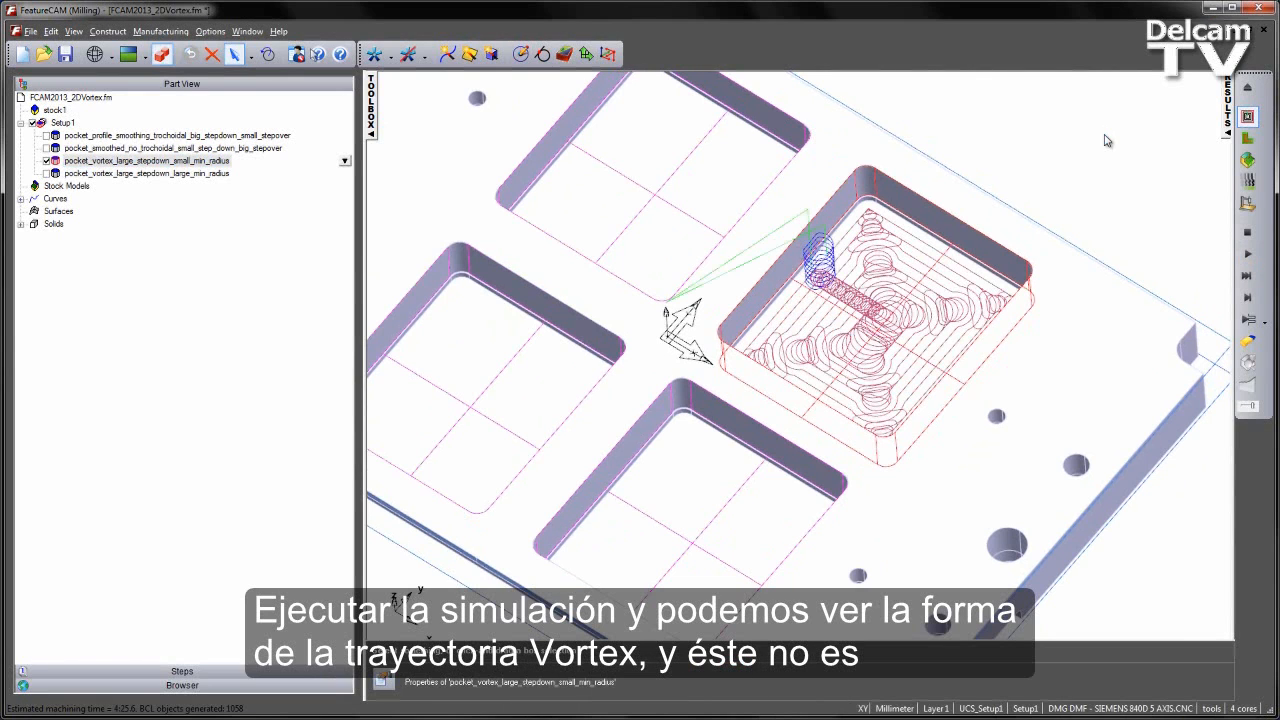
key(ctrl+5)
scroll(803, 350, up, 5)
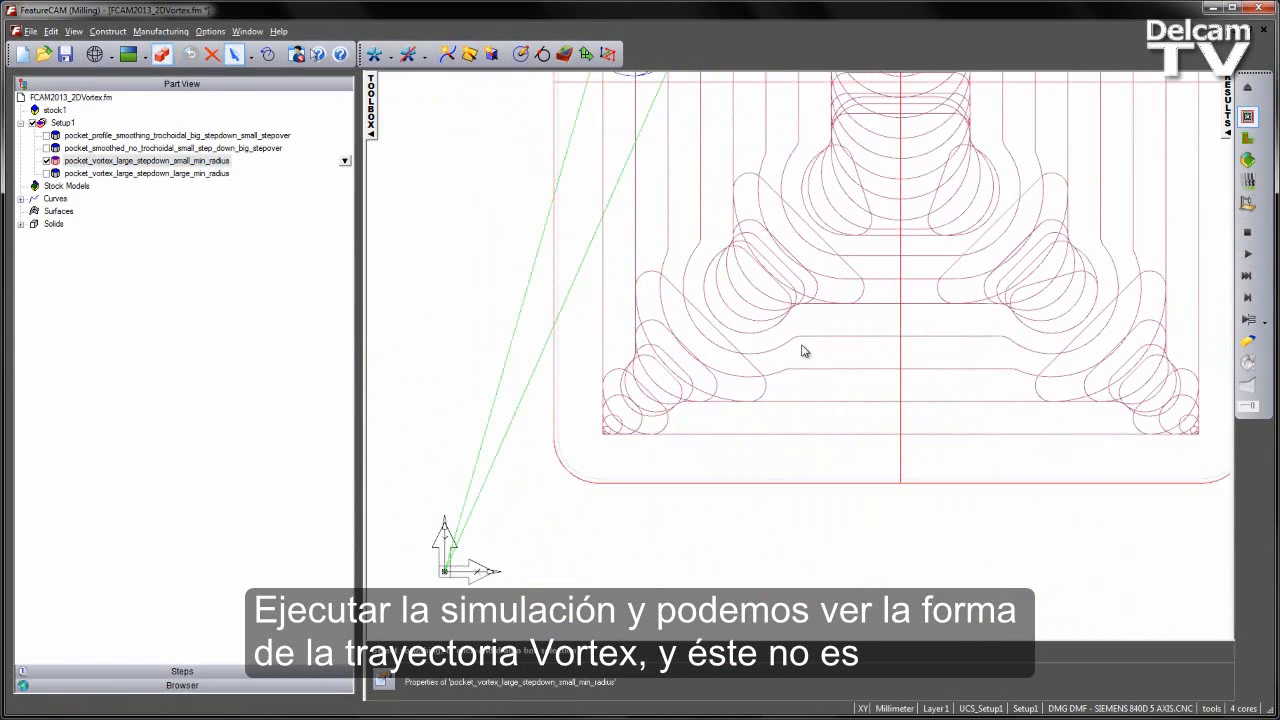
scroll(803, 350, down, 3)
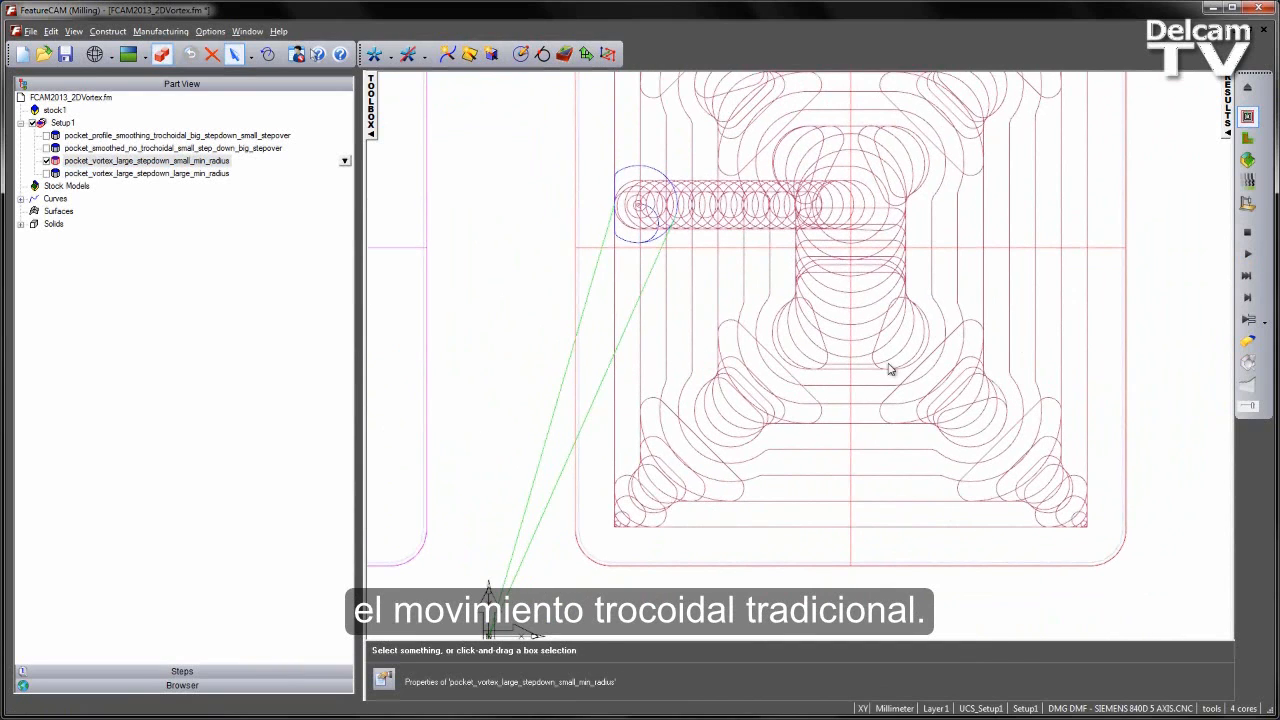
scroll(993, 234, down, 2)
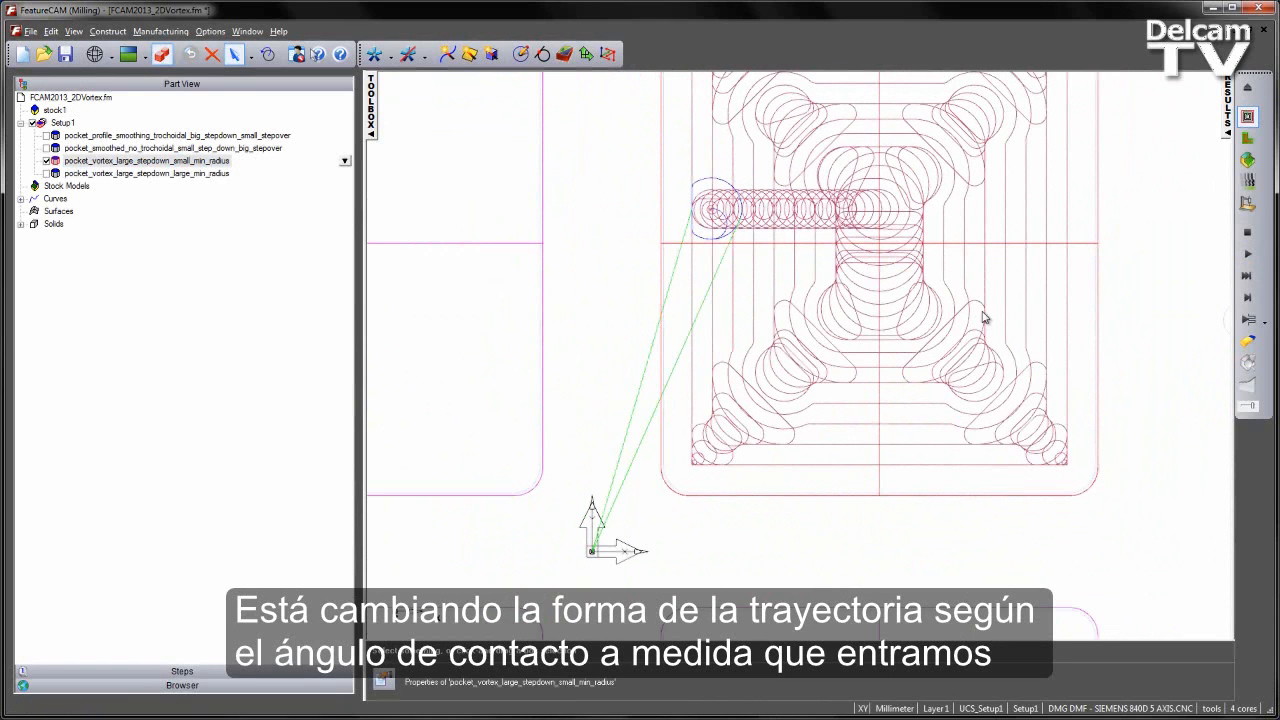
middle_drag(950, 270, 930, 334)
scroll(930, 334, up, 2)
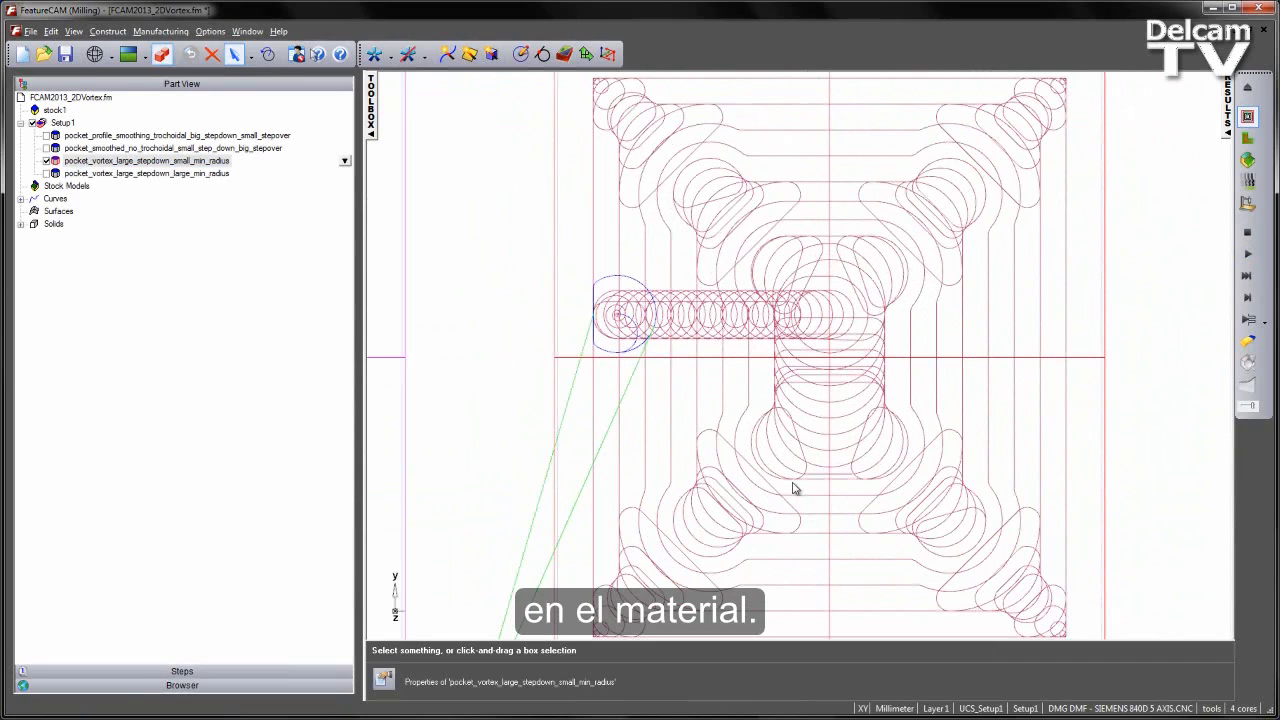
scroll(776, 486, down, 2)
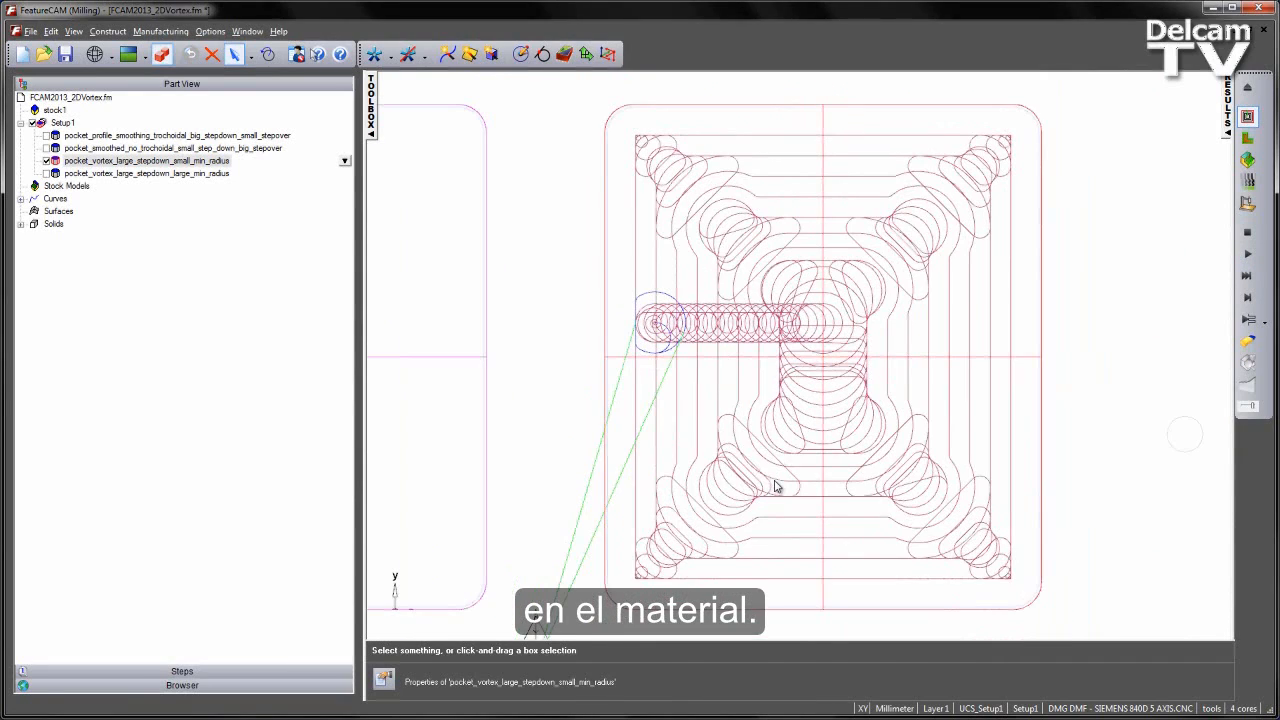
middle_drag(877, 549, 587, 395)
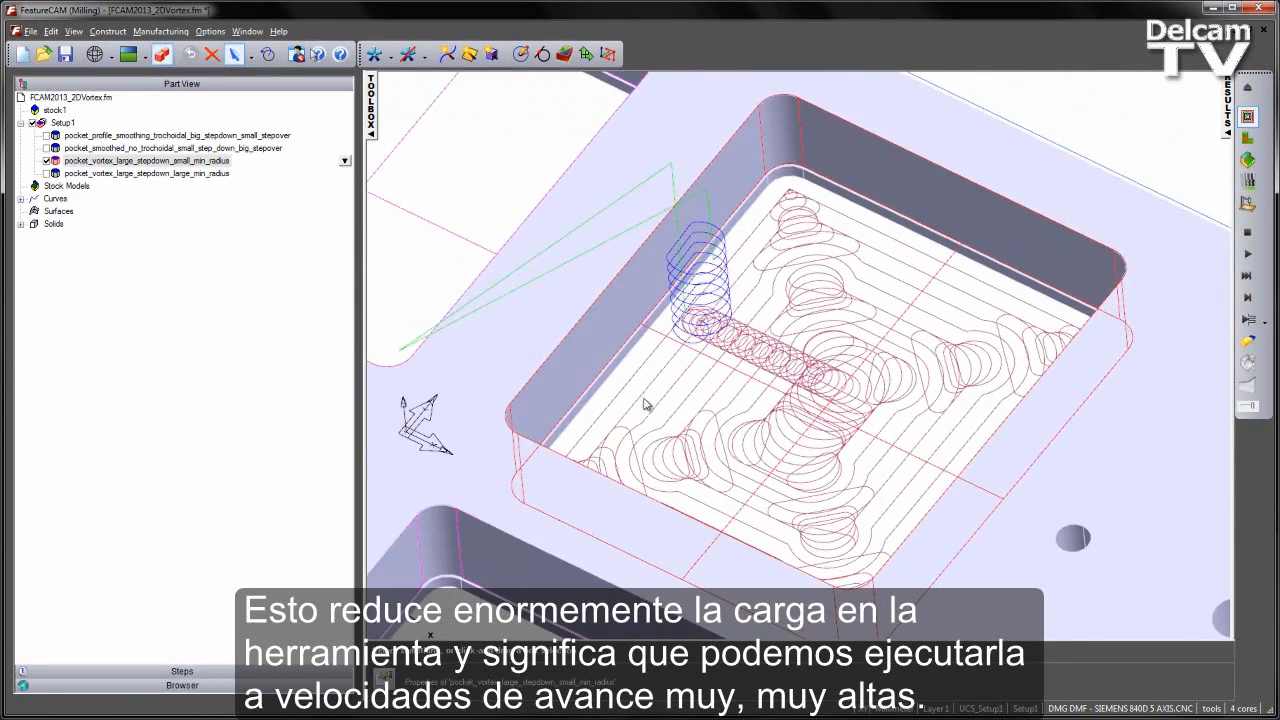
Step: Exclude pocket_vortex_large_stepdown_small_min_radius from machining and include pocket_vortex_large_stepdown_large_min_radius instead
shift+middle_drag(596, 450, 722, 331)
scroll(709, 350, down, 1)
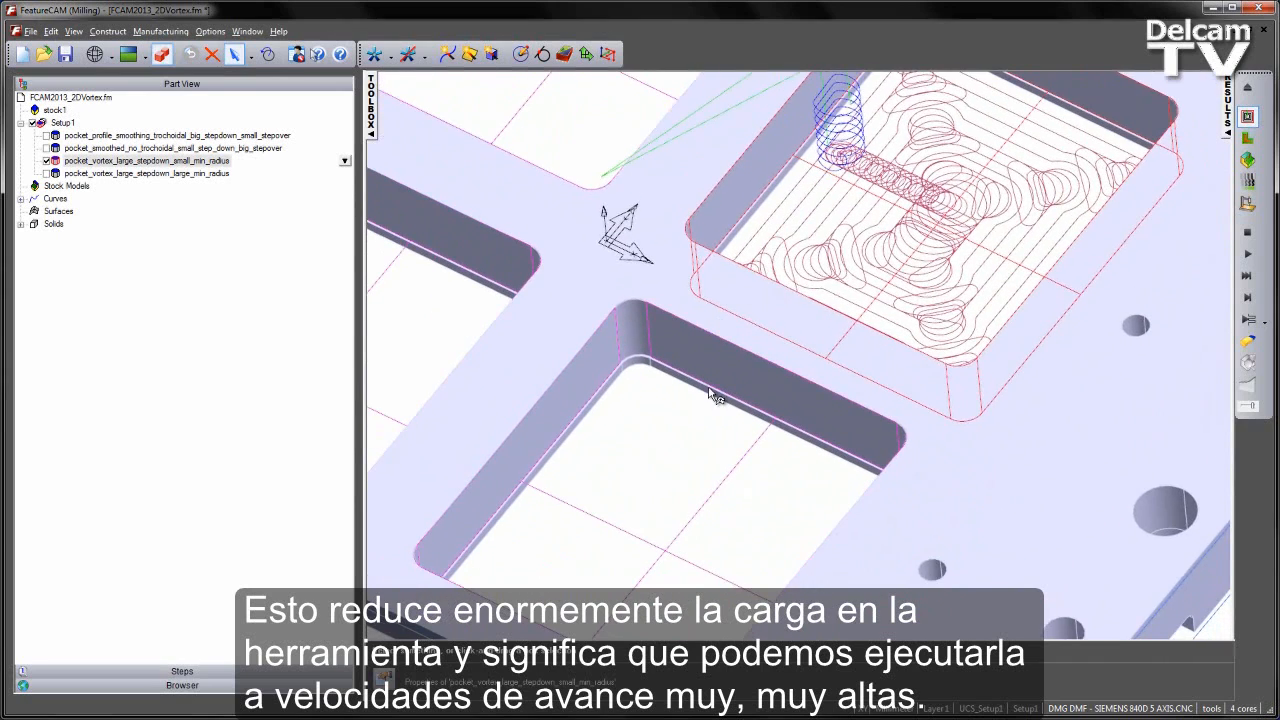
shift+middle_drag(714, 394, 723, 349)
scroll(726, 352, down, 2)
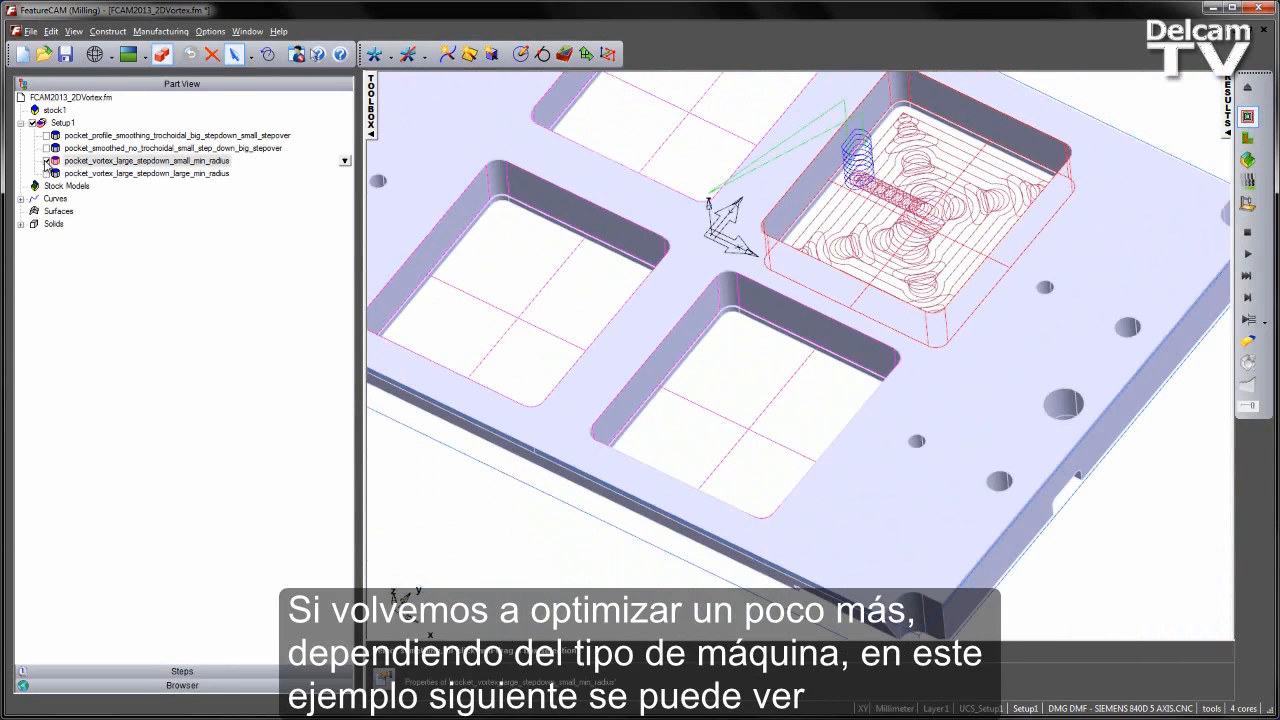
click(45, 160)
click(45, 173)
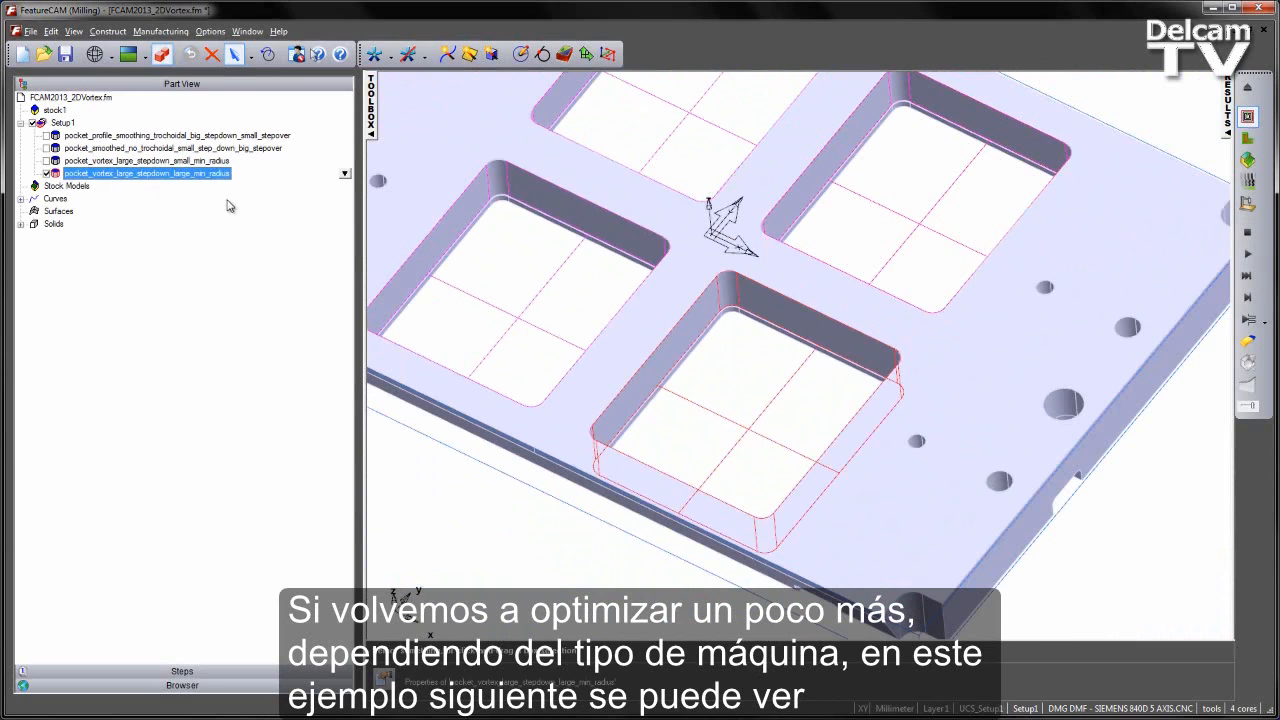
Step: Review the stepover and milling attributes of the rough operation in pocket_vortex_large_stepdown_large_min_radius, and close its properties
double_click(173, 178)
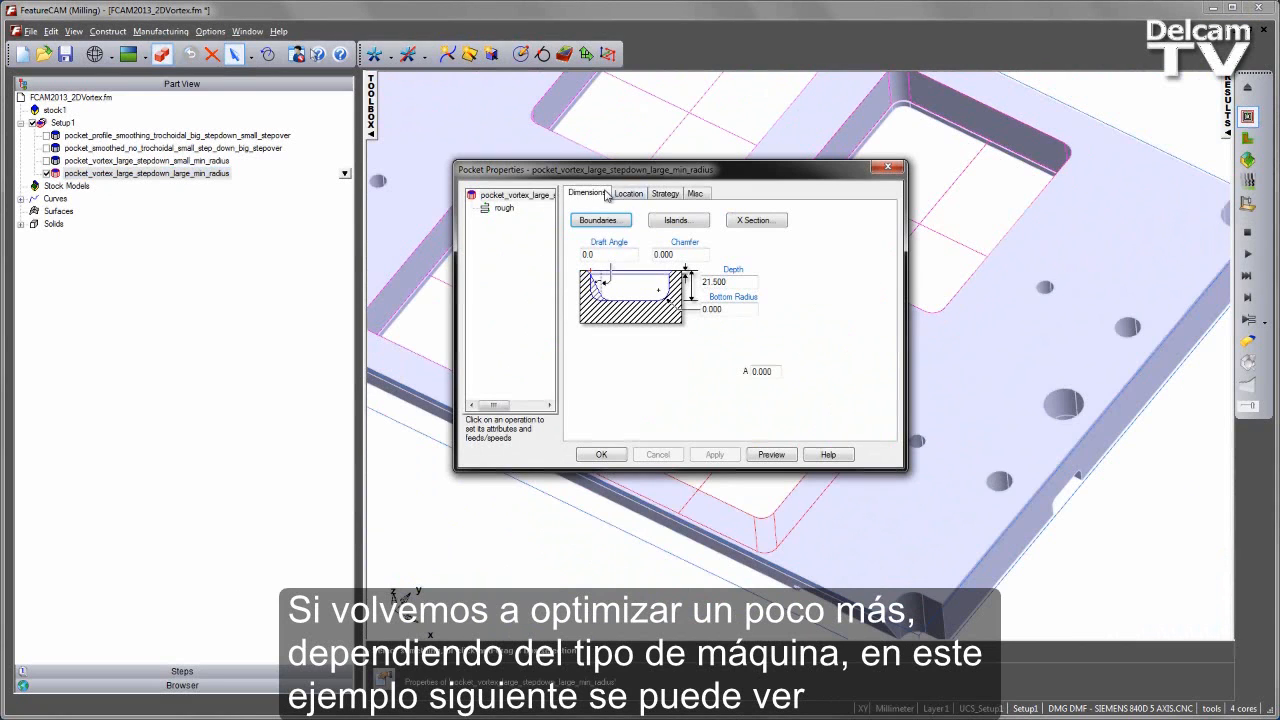
click(503, 208)
drag(641, 181, 437, 138)
click(439, 152)
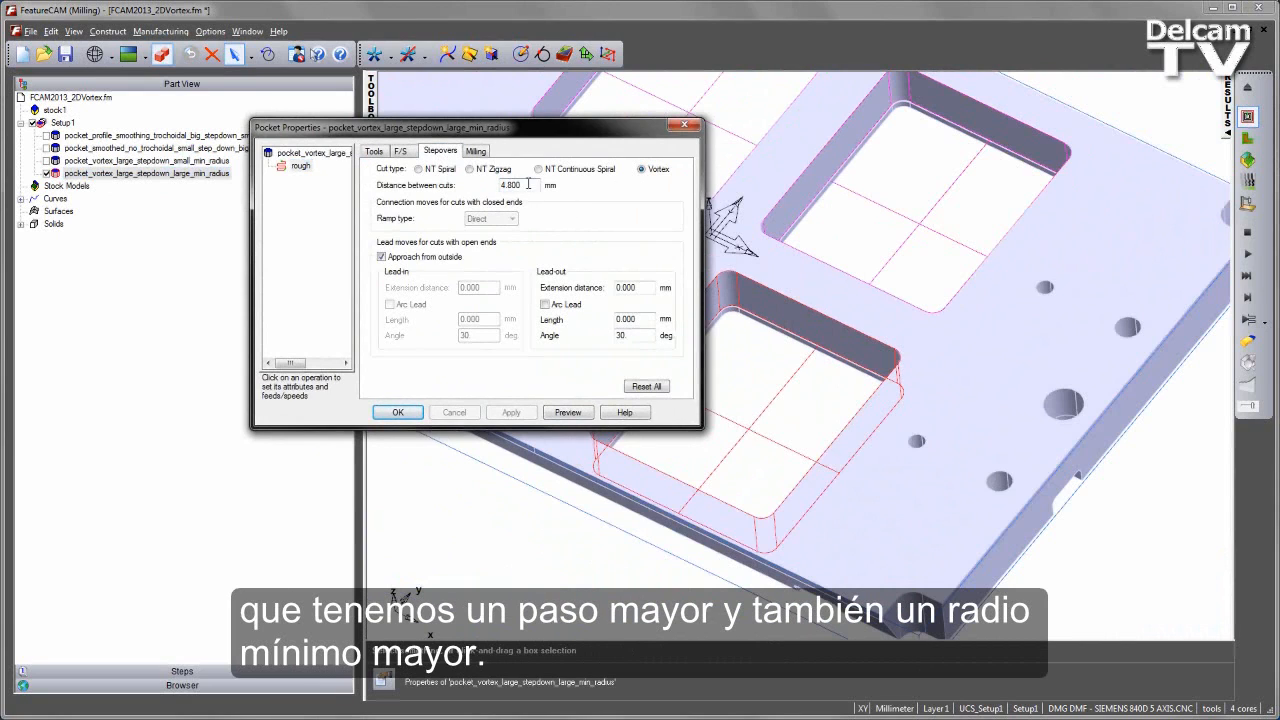
click(476, 151)
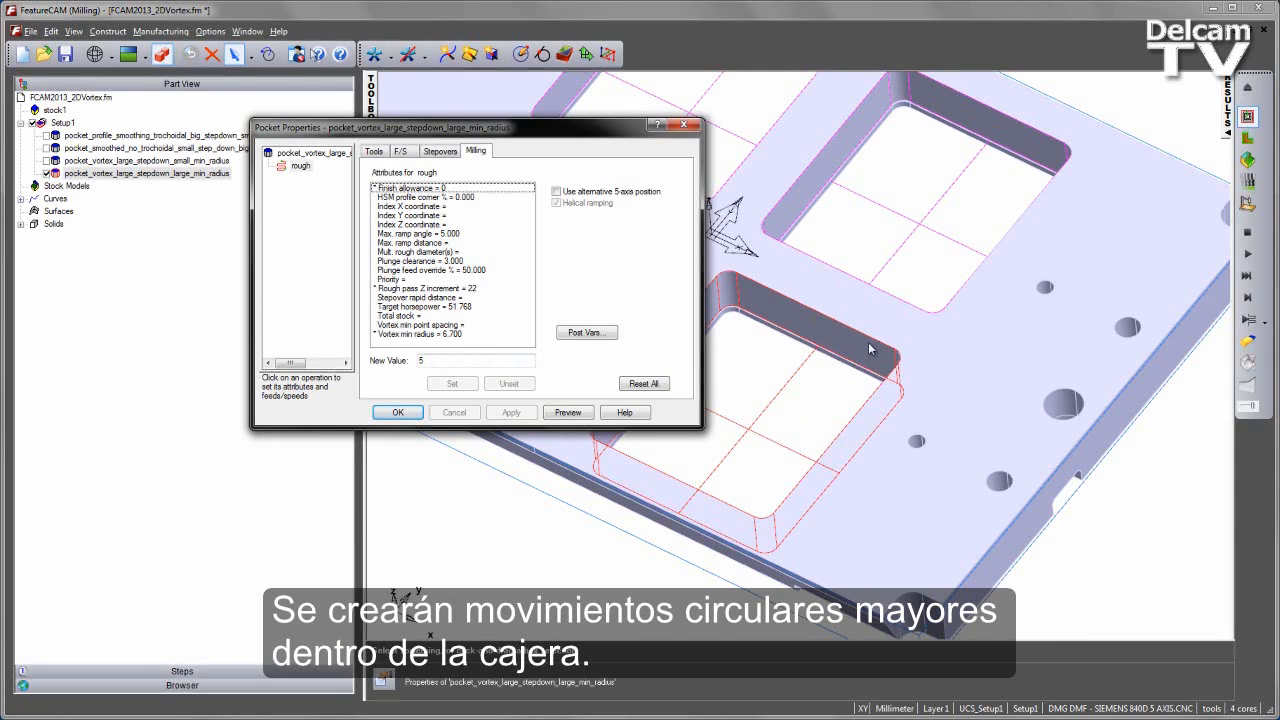
click(415, 420)
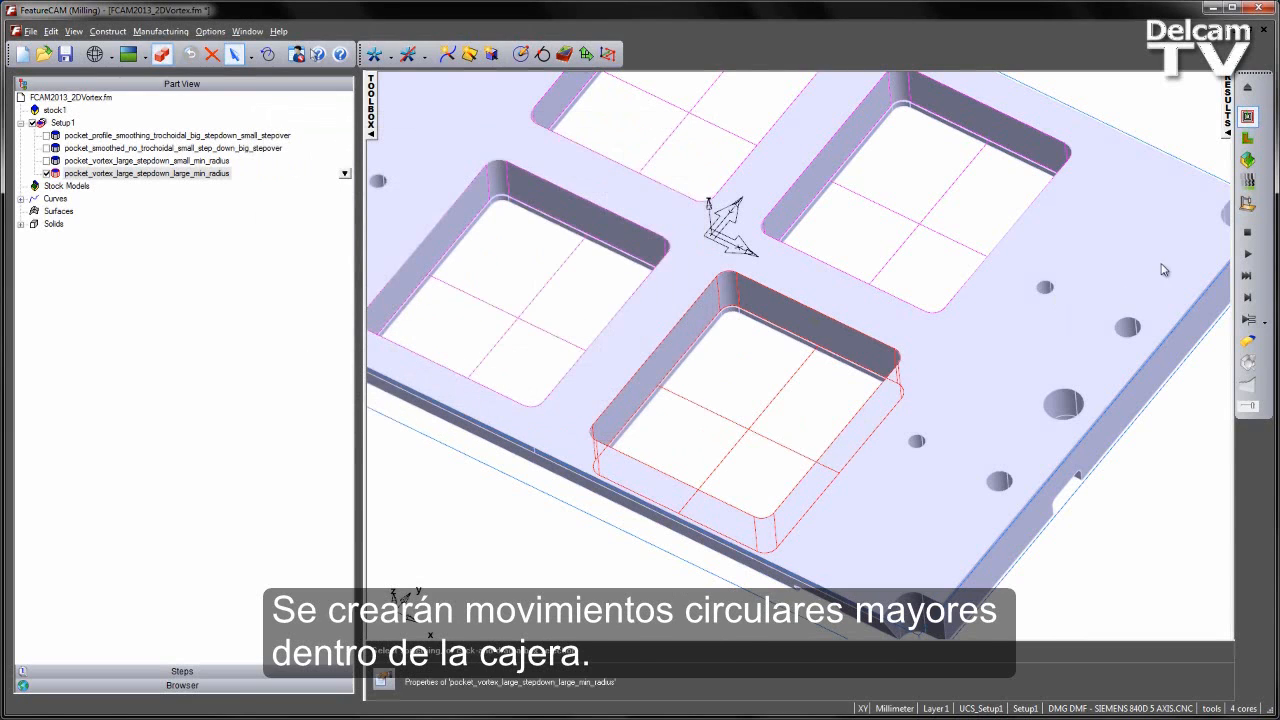
Step: Run the centerline simulation of the large-minimum-radius Vortex pocket and examine its circular moves from above and in an angled view
click(1247, 253)
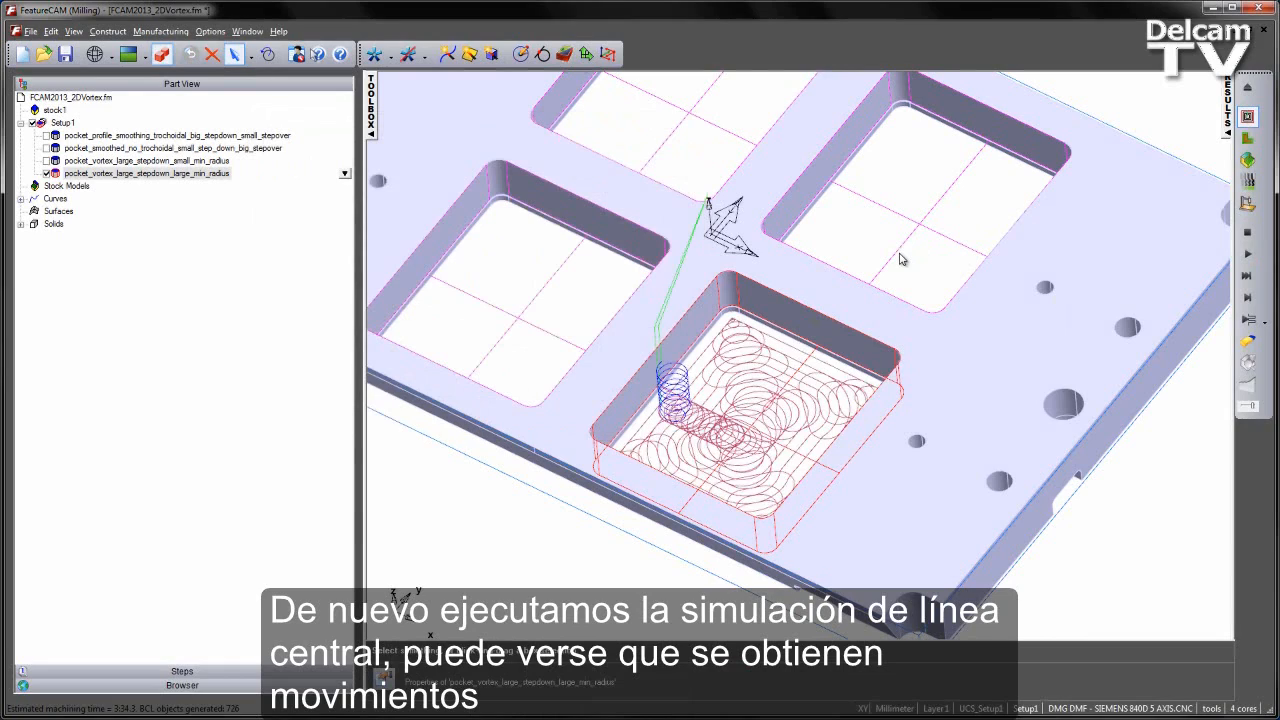
middle_drag(770, 262, 705, 322)
key(ctrl+5)
scroll(835, 420, up, 2)
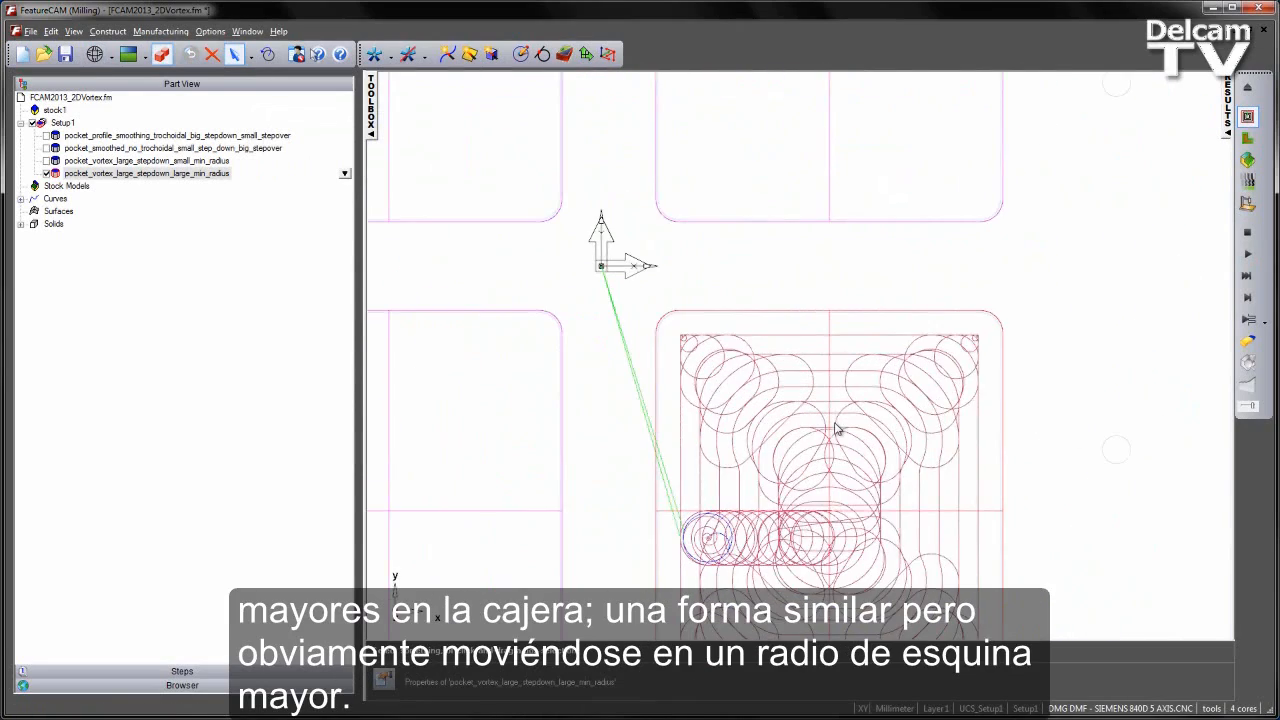
shift+middle_drag(836, 424, 821, 374)
scroll(815, 366, up, 3)
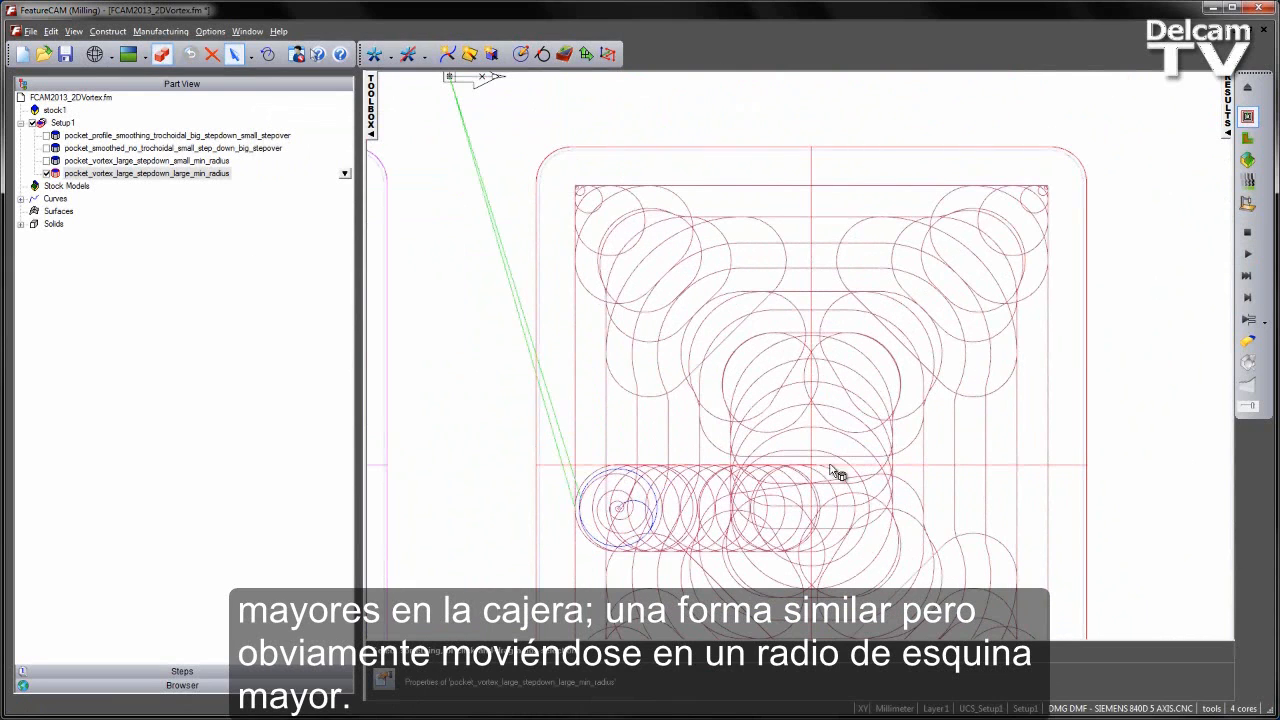
shift+middle_drag(860, 483, 843, 352)
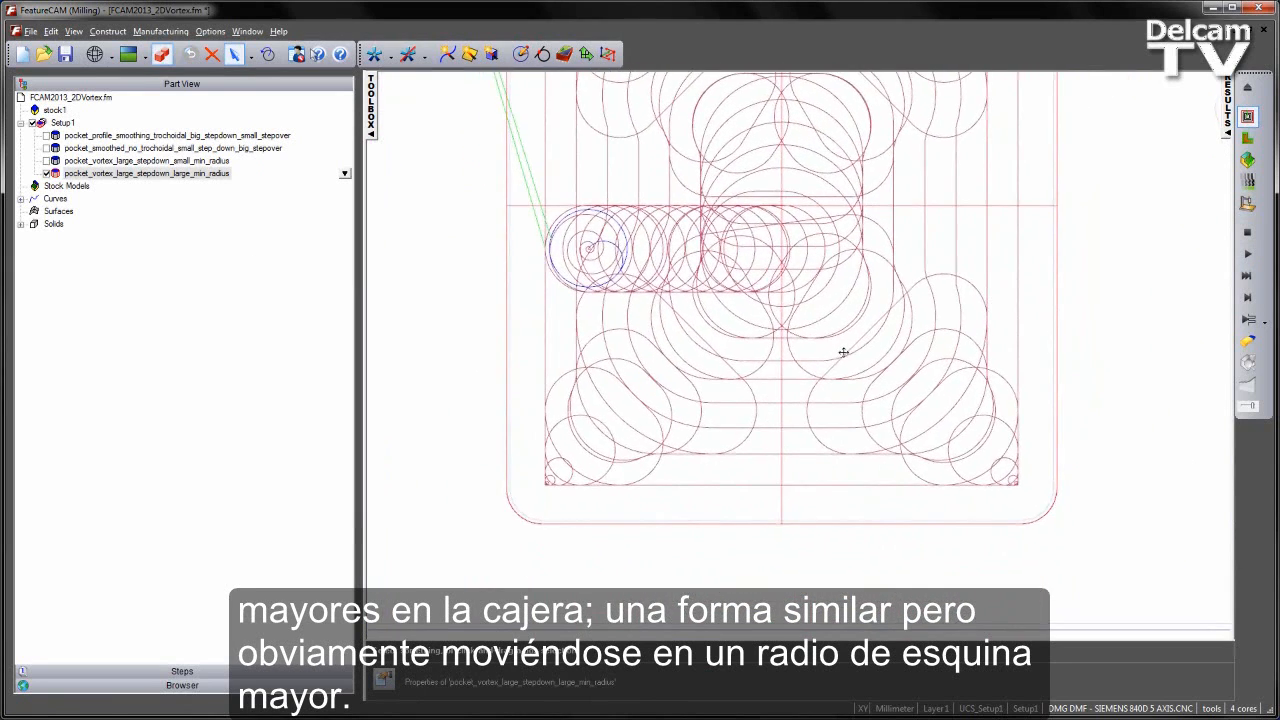
scroll(844, 353, down, 4)
middle_drag(905, 458, 986, 333)
shift+middle_drag(767, 236, 733, 326)
scroll(736, 320, down, 2)
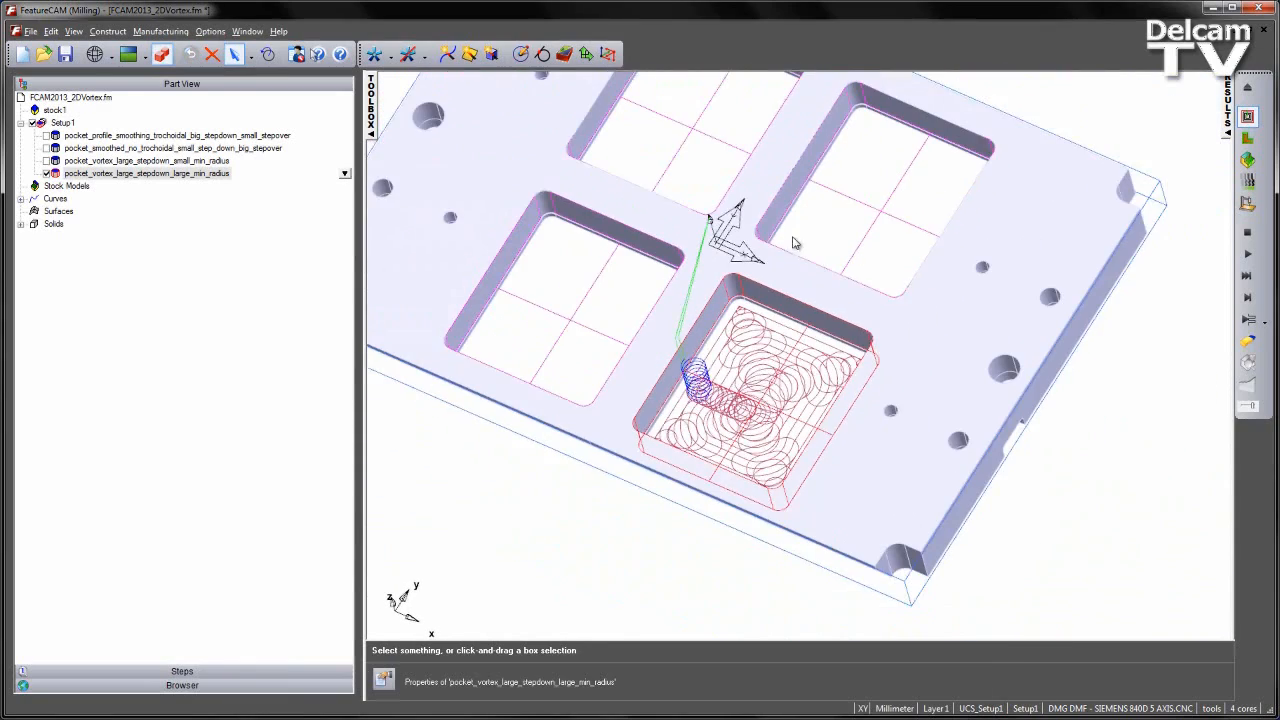
shift+middle_drag(794, 238, 794, 287)
Step: Clear the current simulation and rerun the centerline simulation with all four pockets of Setup1 included
click(1247, 232)
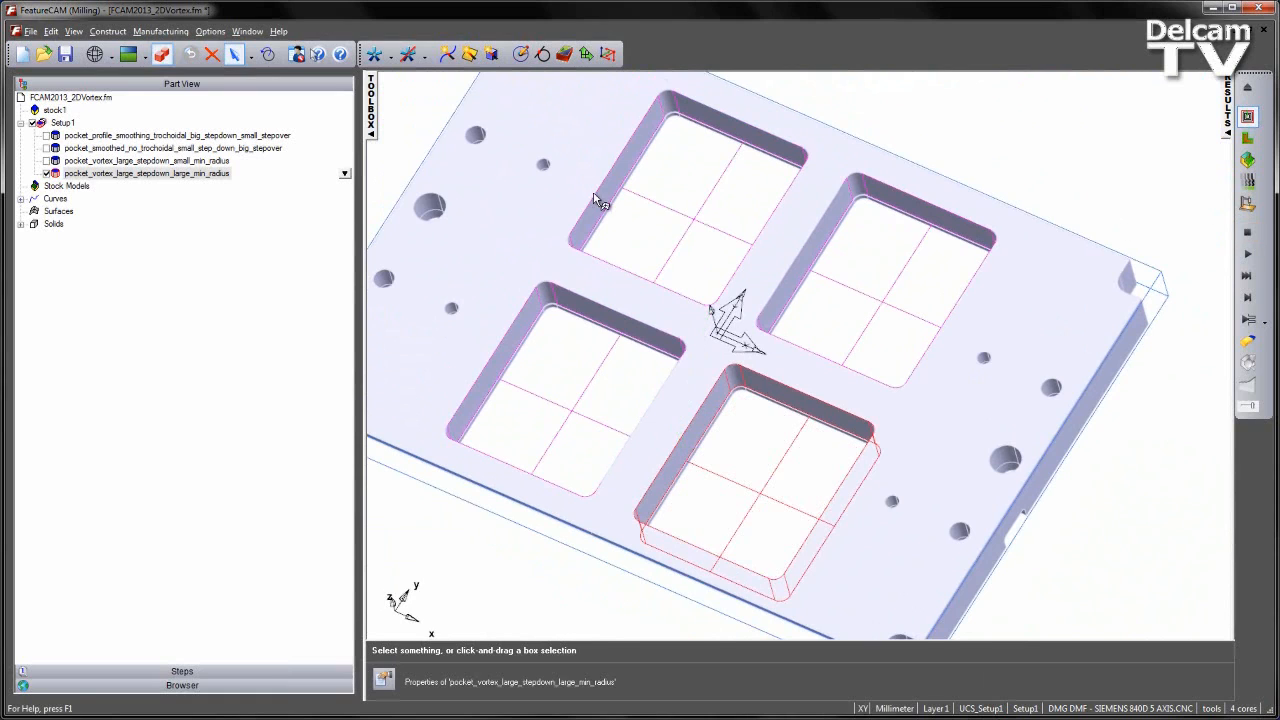
click(34, 123)
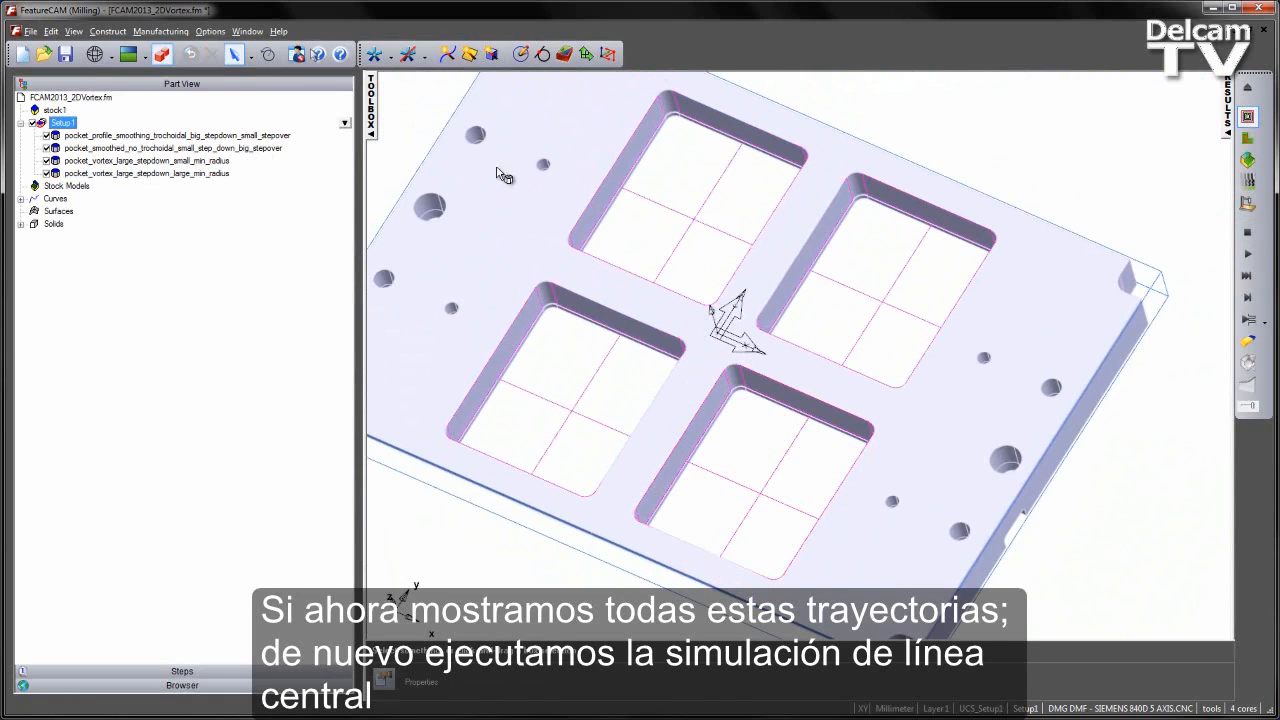
click(1247, 254)
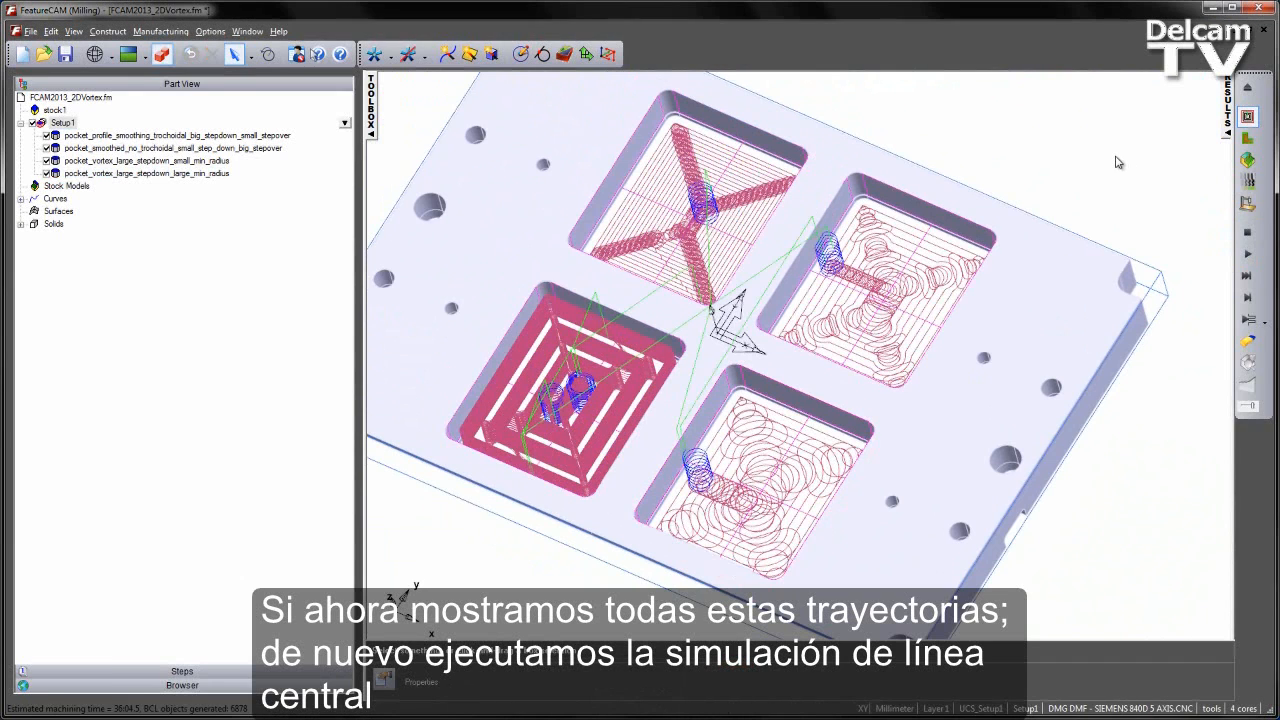
Step: Open the manufacturing details and compare the machining times of the four pocket operations in the operation list
click(1229, 112)
click(618, 628)
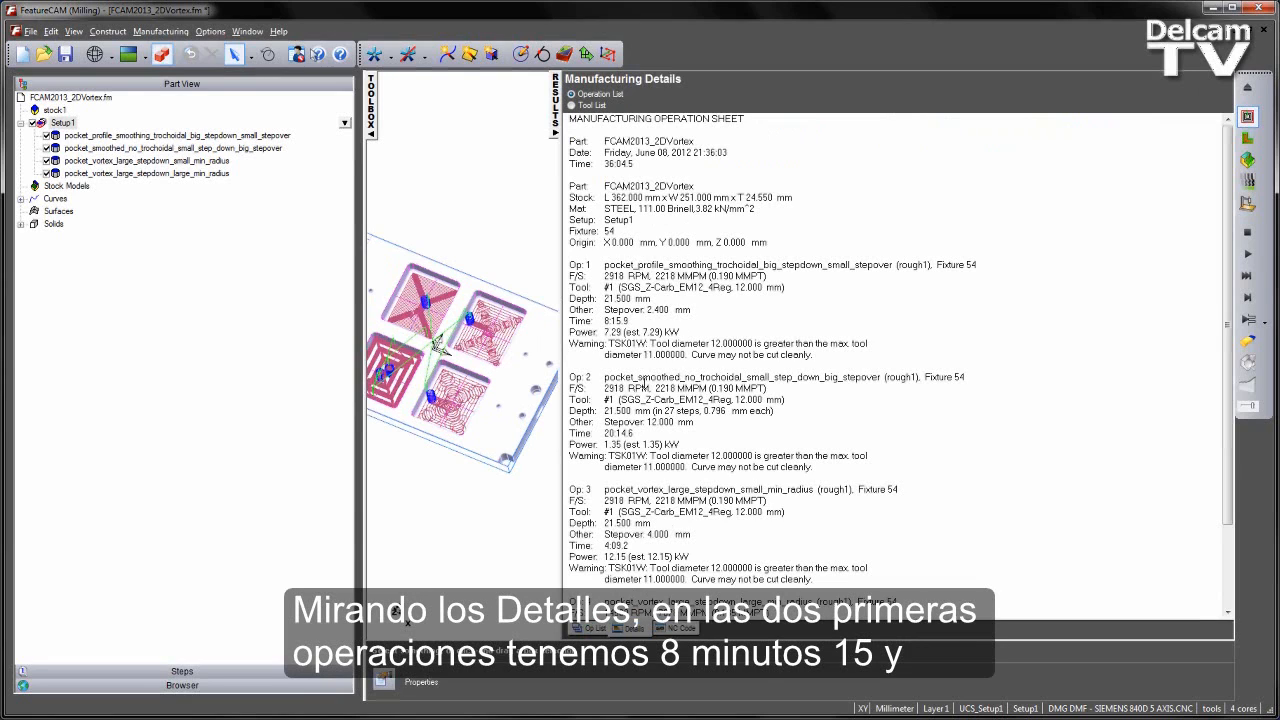
triple_click(643, 321)
triple_click(666, 433)
scroll(739, 466, down, 3)
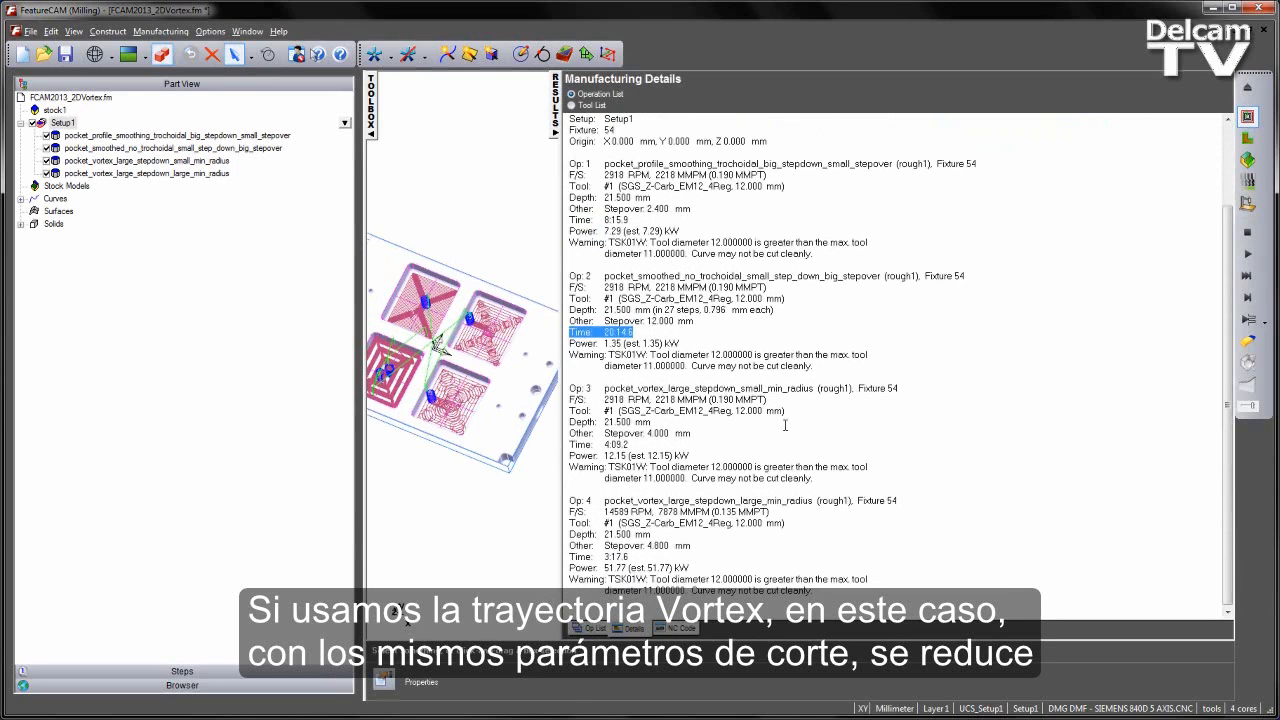
triple_click(567, 445)
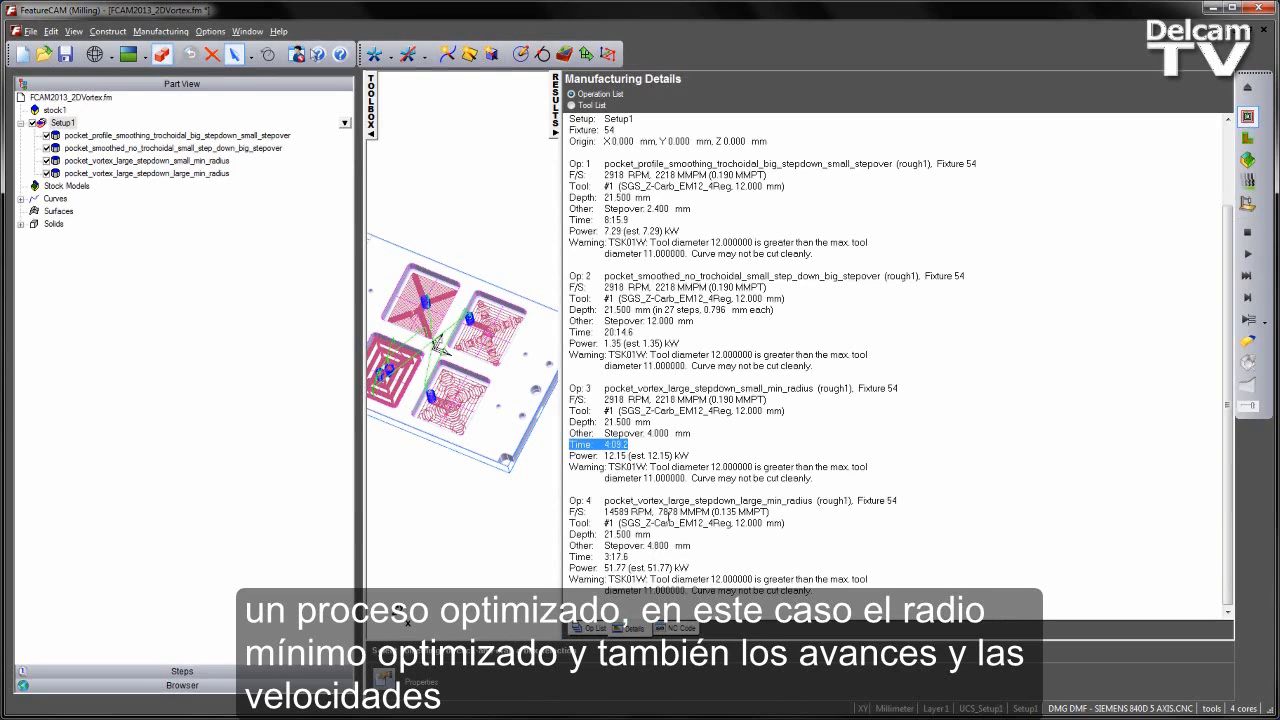
drag(636, 556, 566, 559)
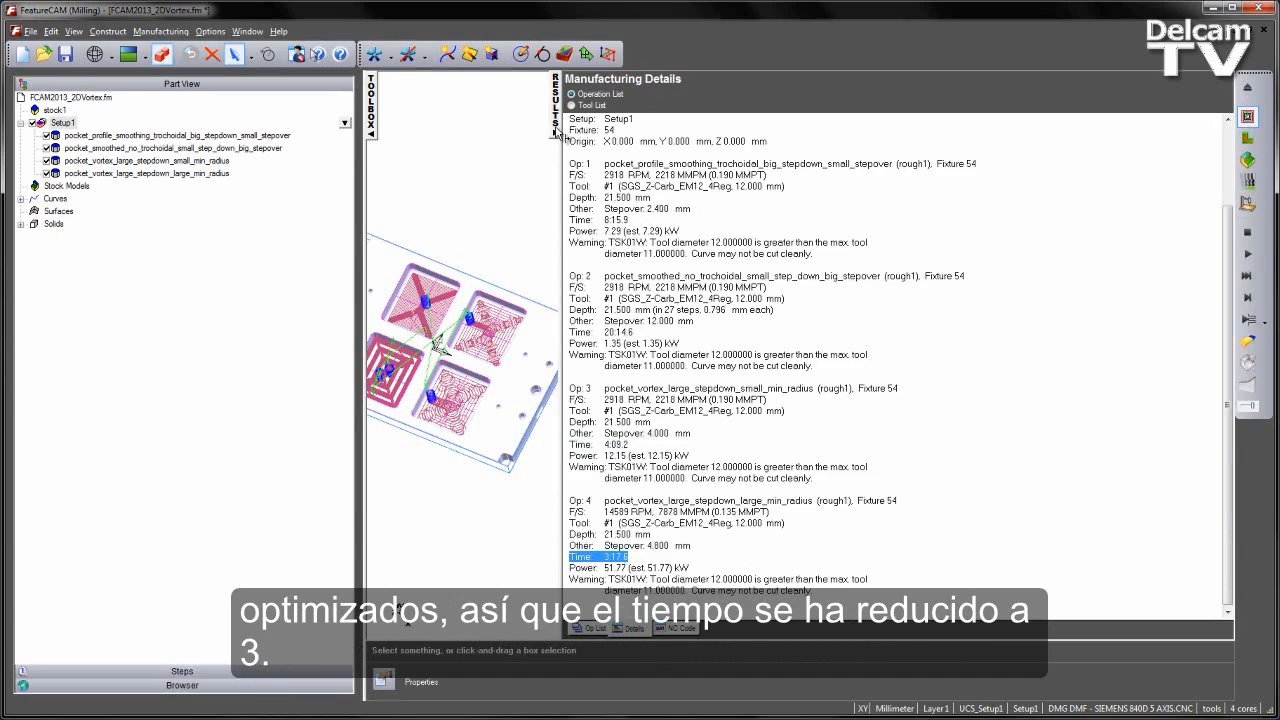
Step: Close the manufacturing details and view the four pocket toolpaths together on the whole plate
click(556, 131)
middle_drag(746, 327, 727, 357)
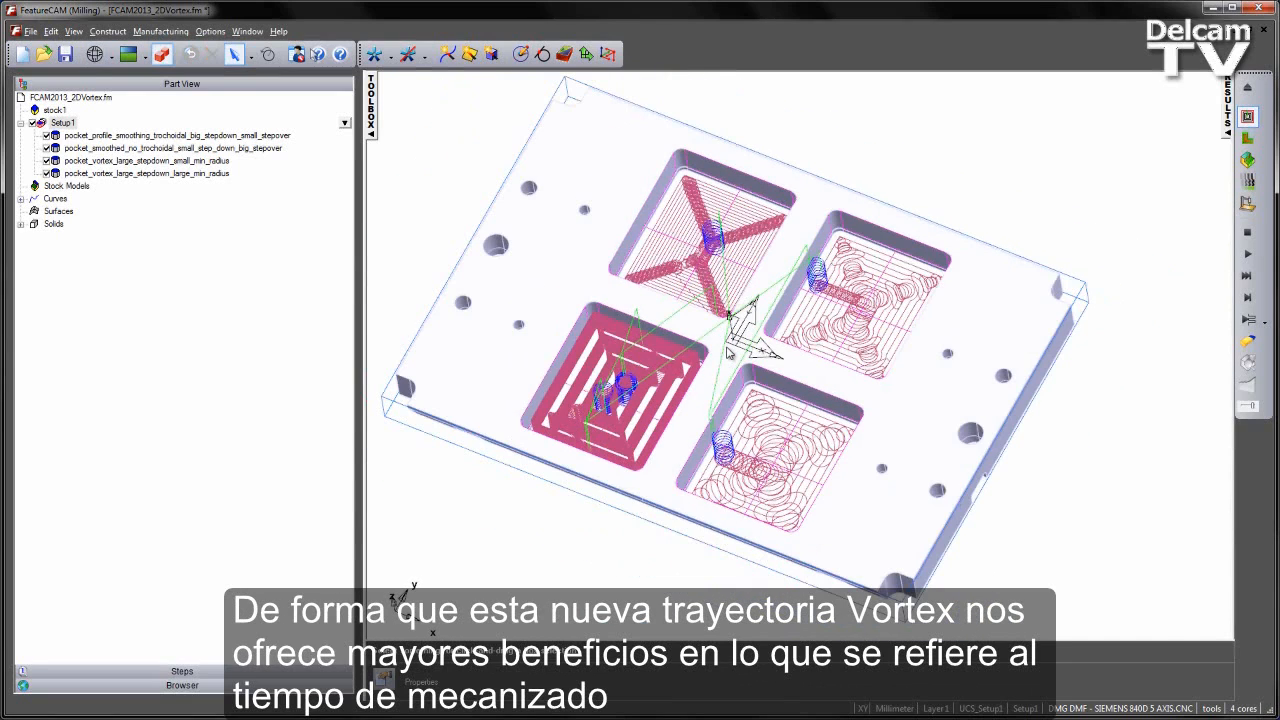
shift+middle_drag(549, 295, 566, 307)
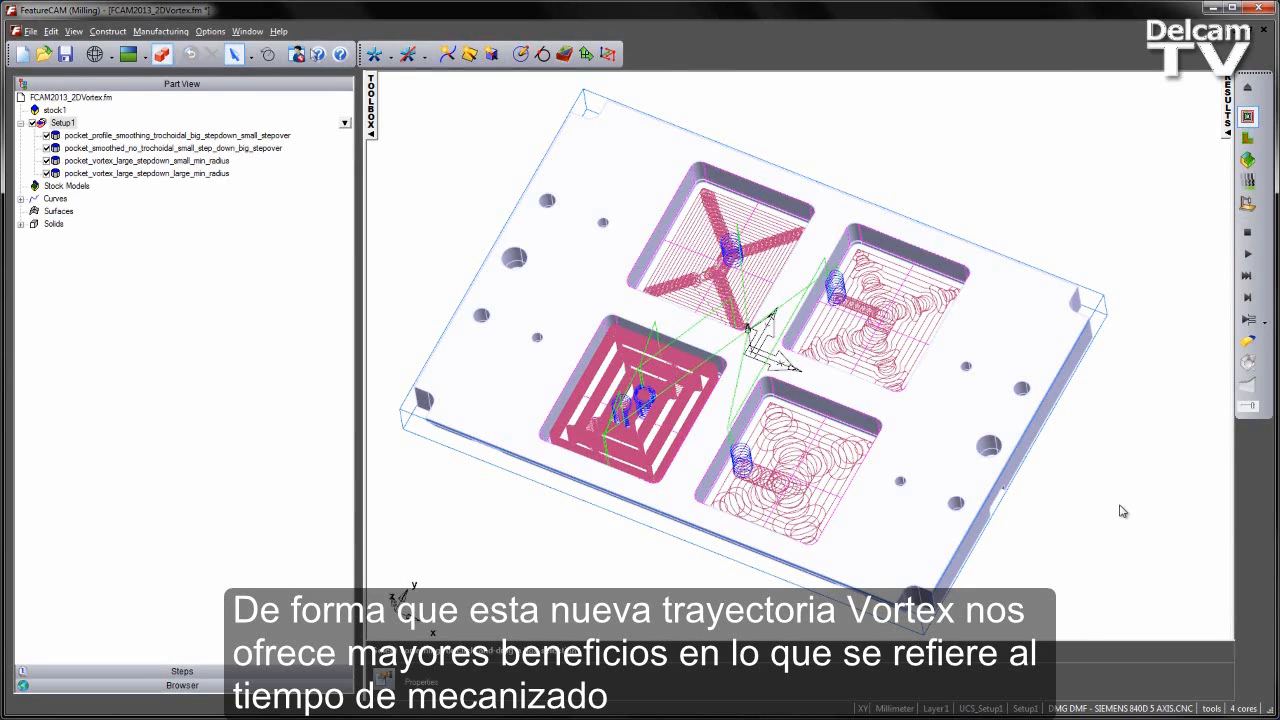